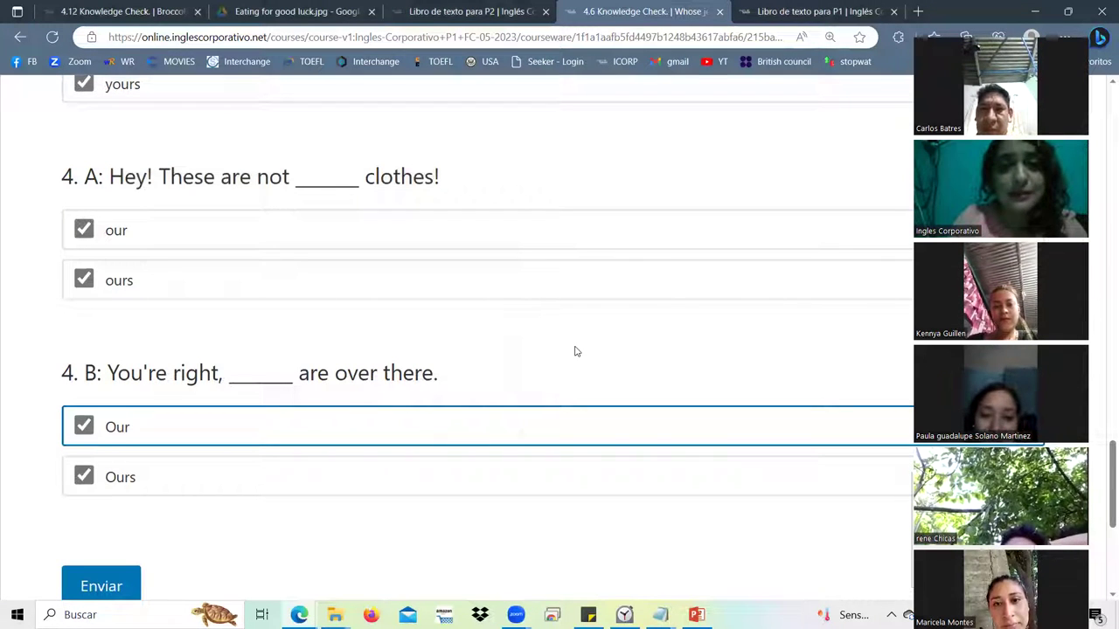
Step: Switch to the attendance list spreadsheet, maximize its window and close the browser's history pane
{"action": "key", "text": "alt+Tab"}
{"action": "left_click", "coordinate": [616, 144]}
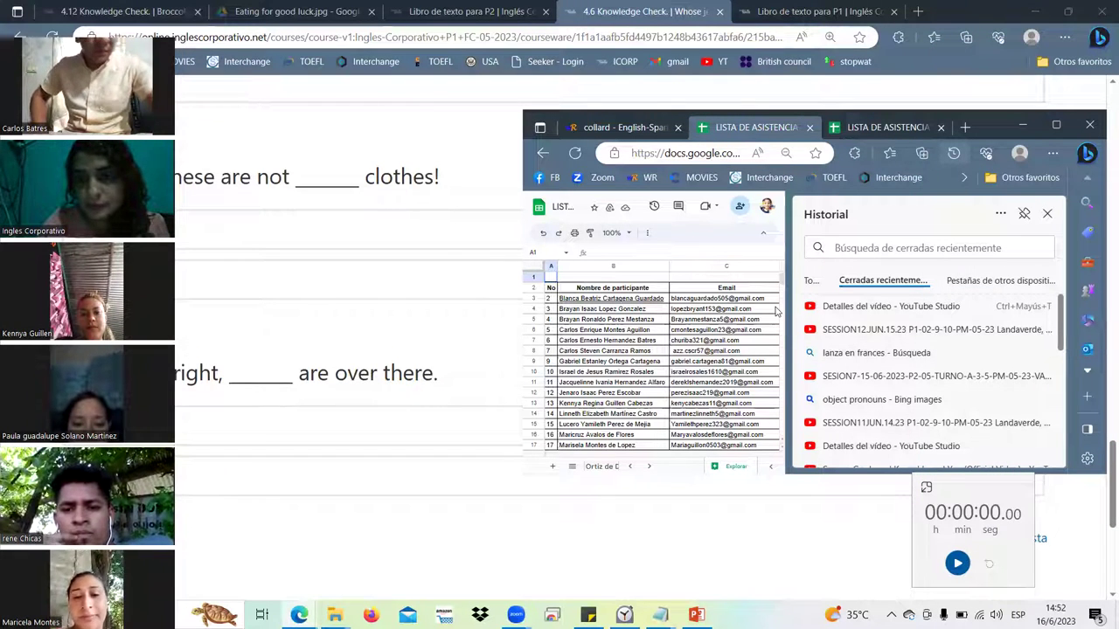
{"action": "left_click", "coordinate": [1063, 127]}
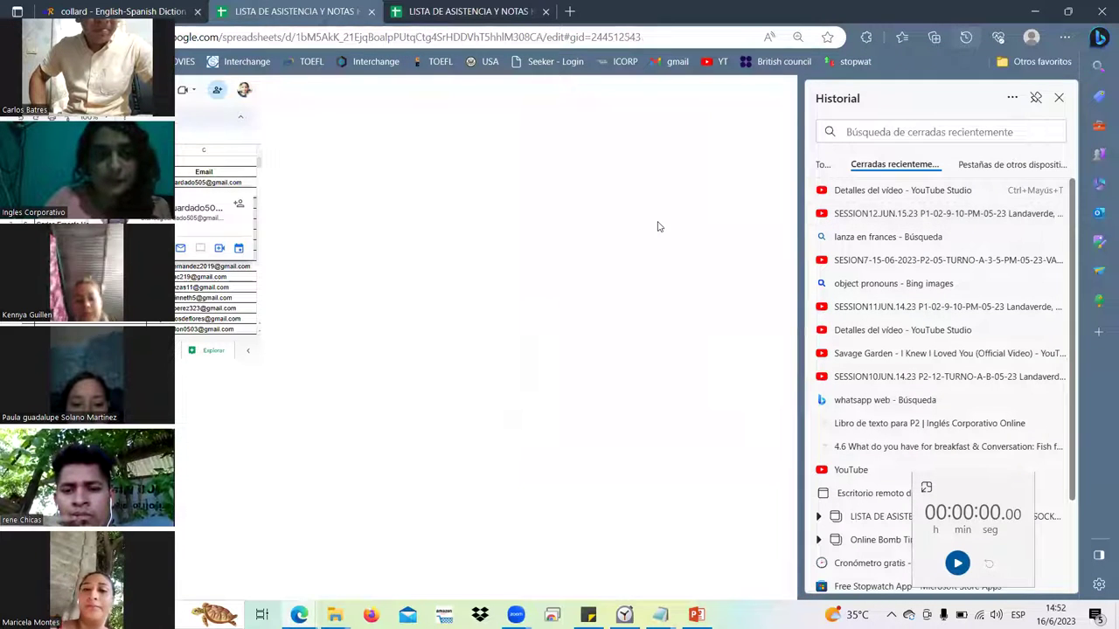
{"action": "left_click", "coordinate": [1058, 101]}
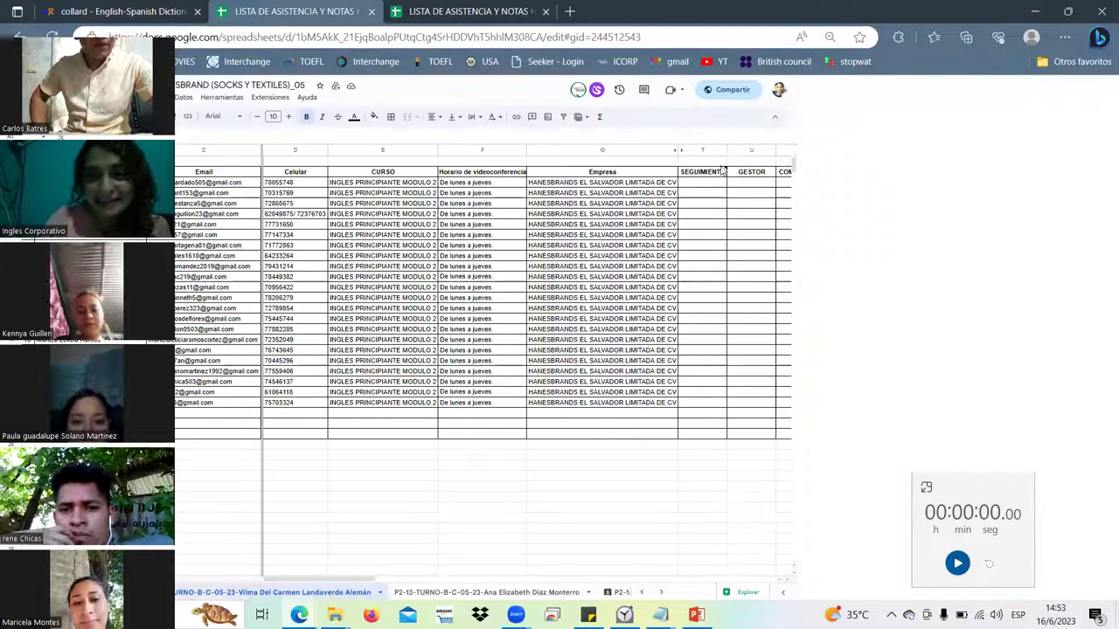
Step: Insert two blank columns before the LUNES 19 column in the JUNIO section of the attendance sheet
{"action": "left_click_drag", "start_coordinate": [696, 150], "coordinate": [801, 149]}
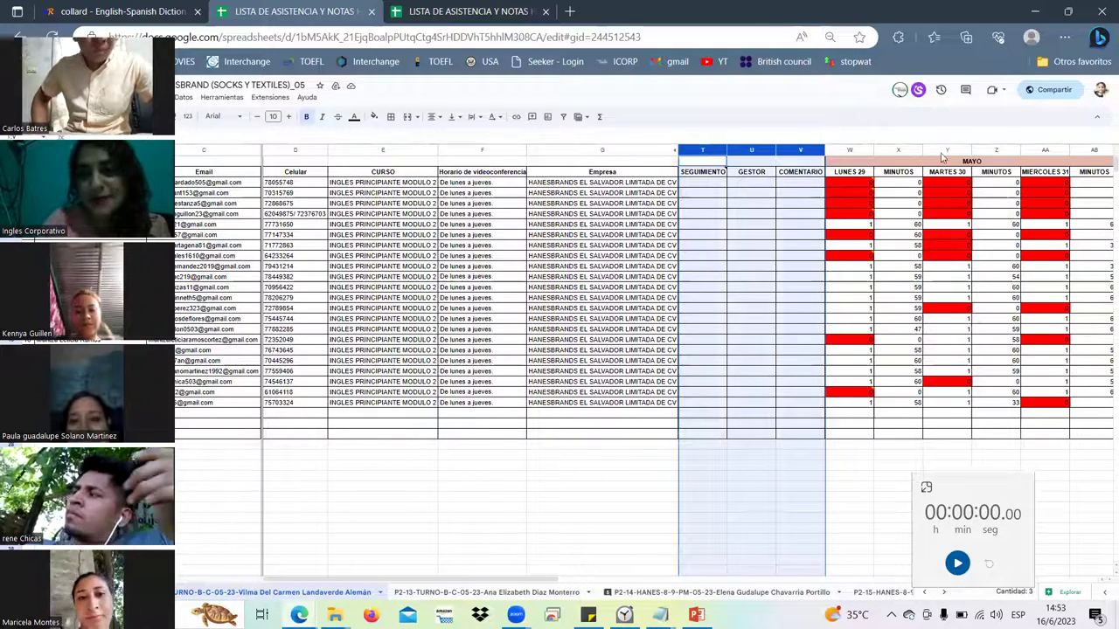
{"action": "left_click", "coordinate": [1079, 164]}
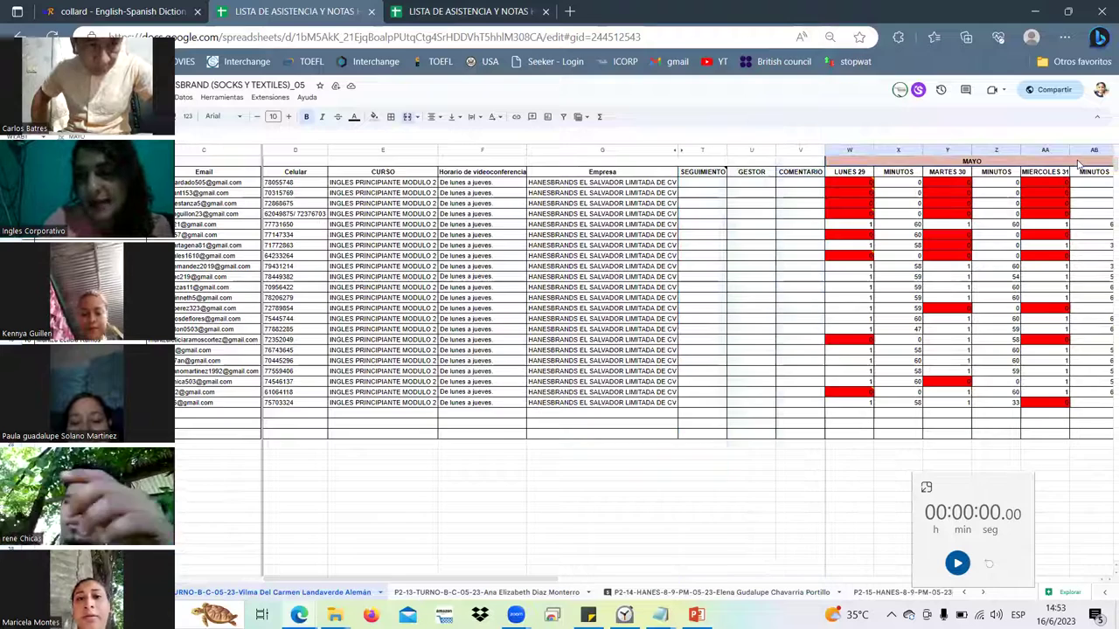
{"action": "scroll", "coordinate": [1080, 163], "scroll_direction": "right", "scroll_amount": 5}
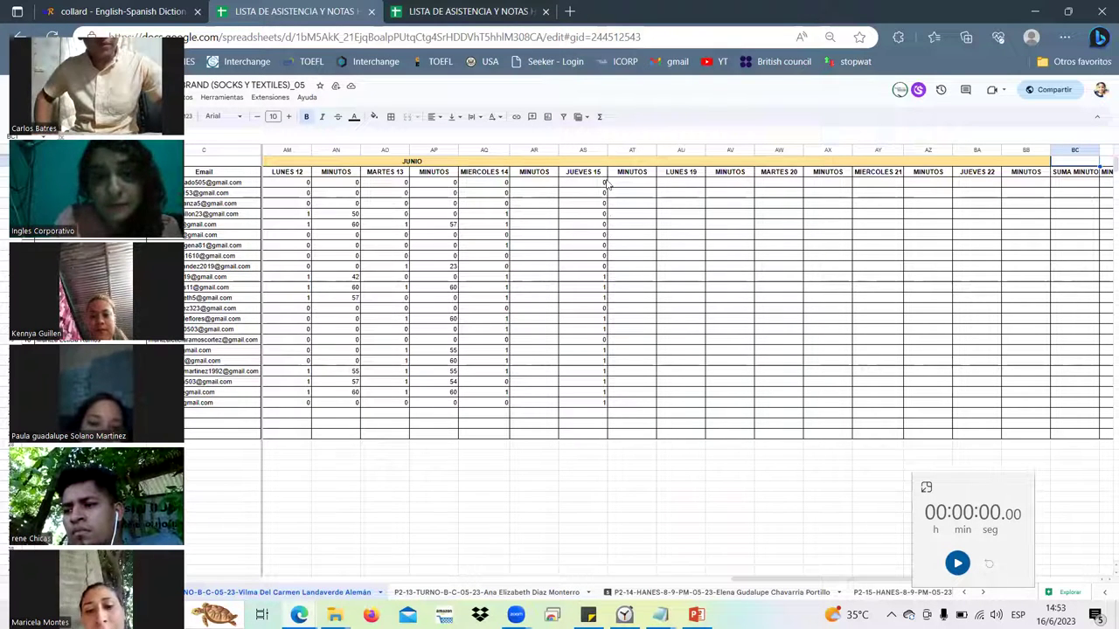
{"action": "left_click", "coordinate": [679, 184]}
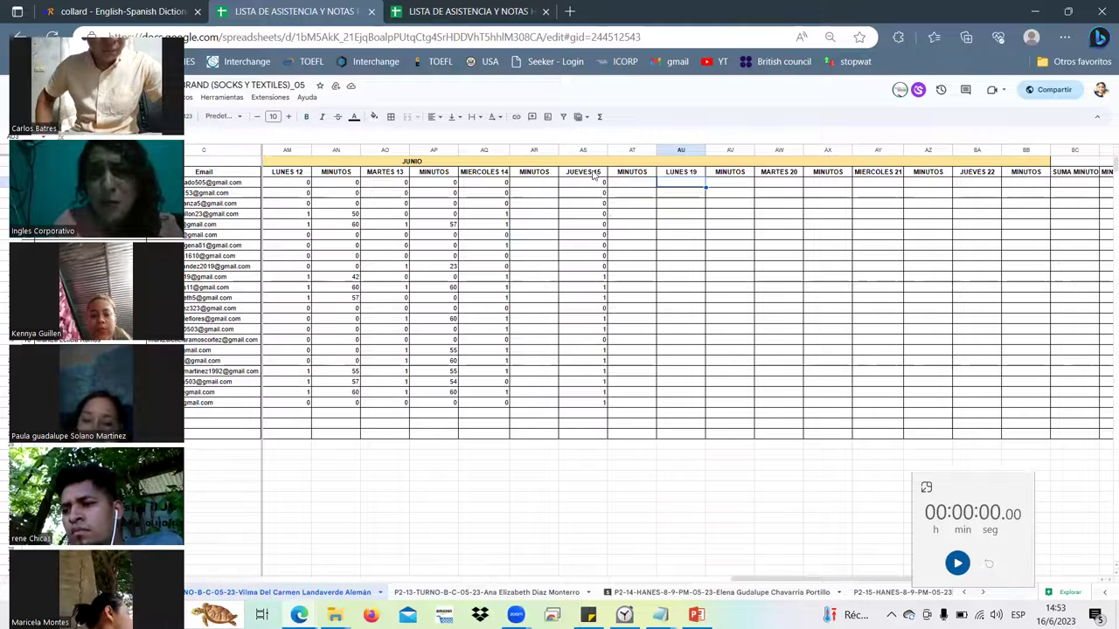
{"action": "left_click_drag", "start_coordinate": [584, 172], "coordinate": [649, 175]}
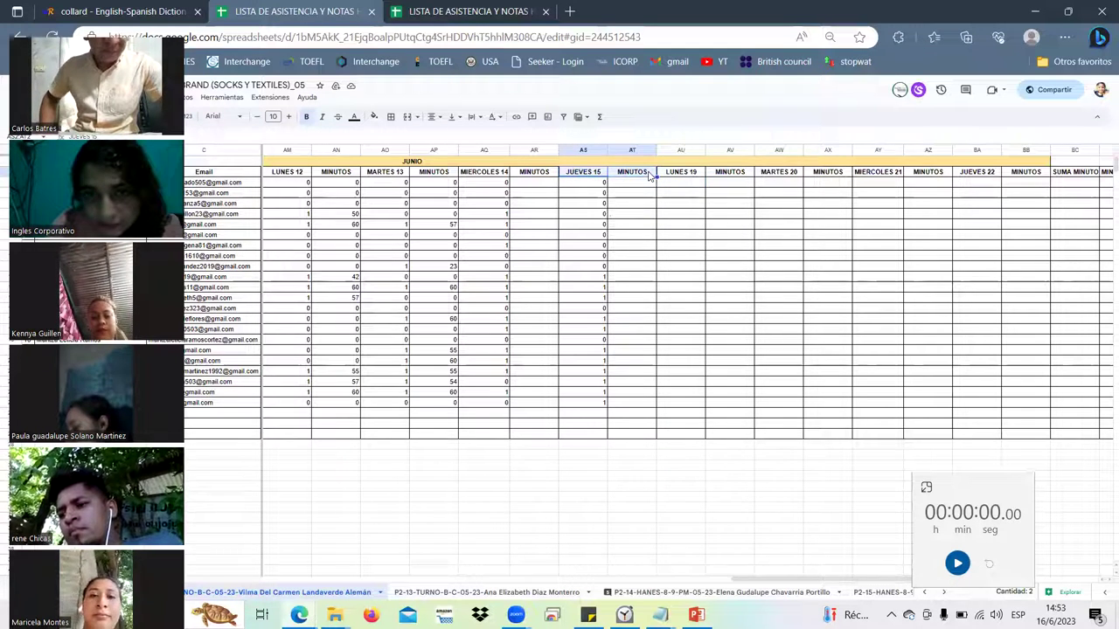
{"action": "right_click", "coordinate": [649, 176]}
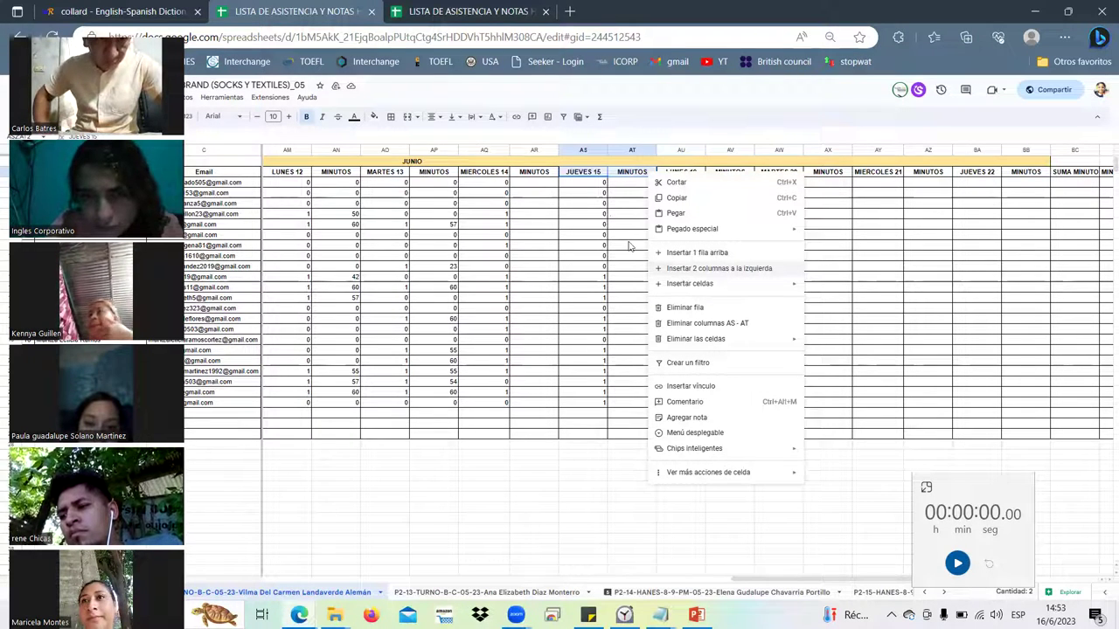
{"action": "left_click", "coordinate": [670, 173]}
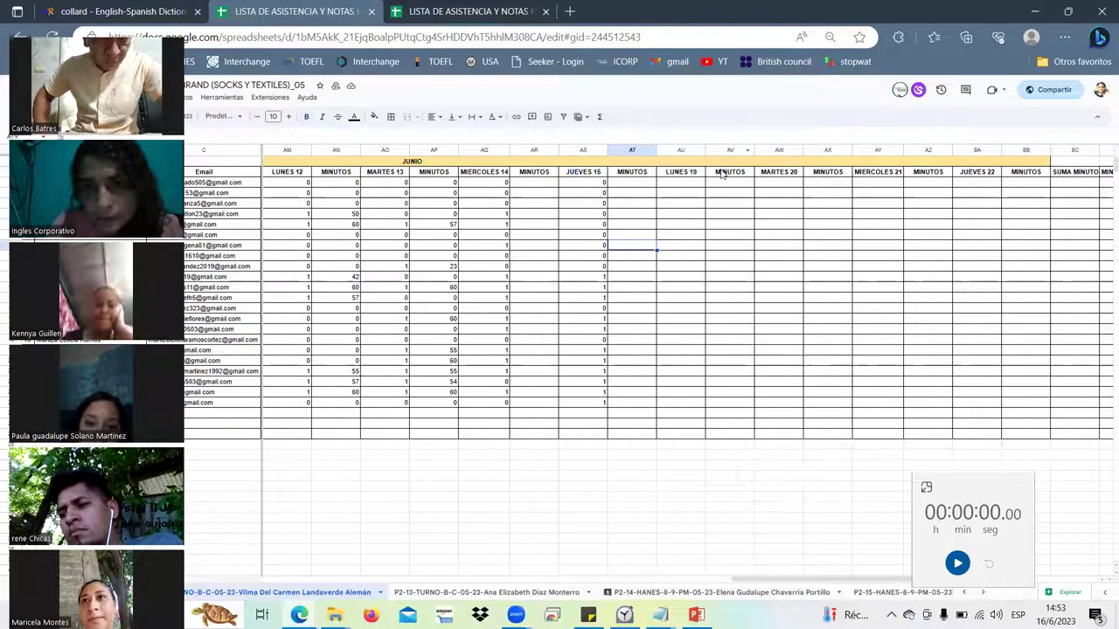
{"action": "left_click", "coordinate": [732, 173], "text": "shift"}
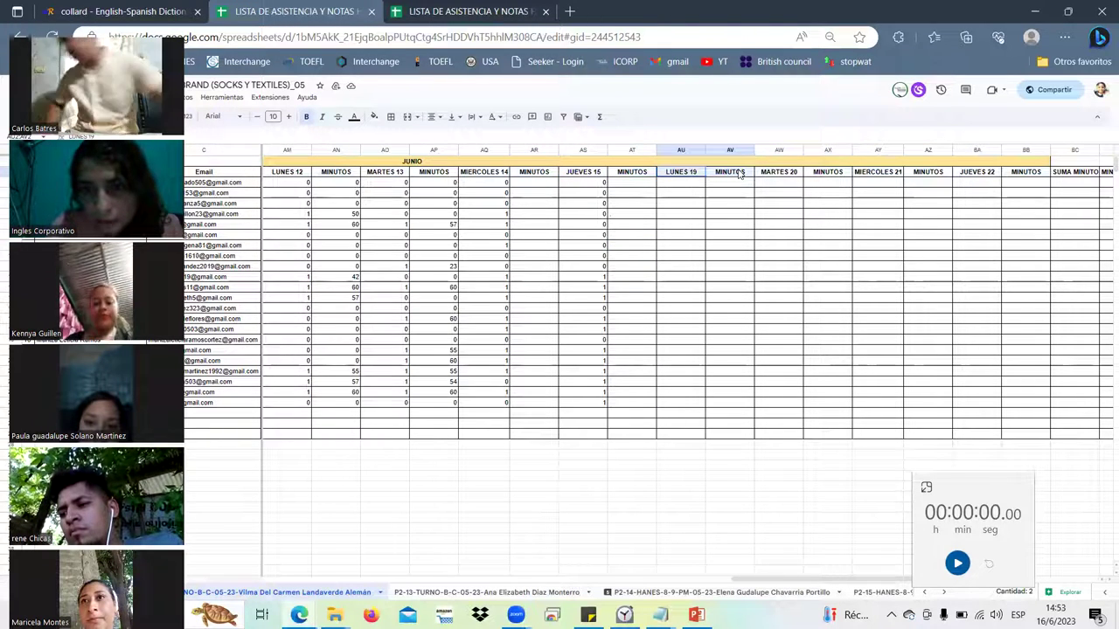
{"action": "right_click", "coordinate": [738, 174]}
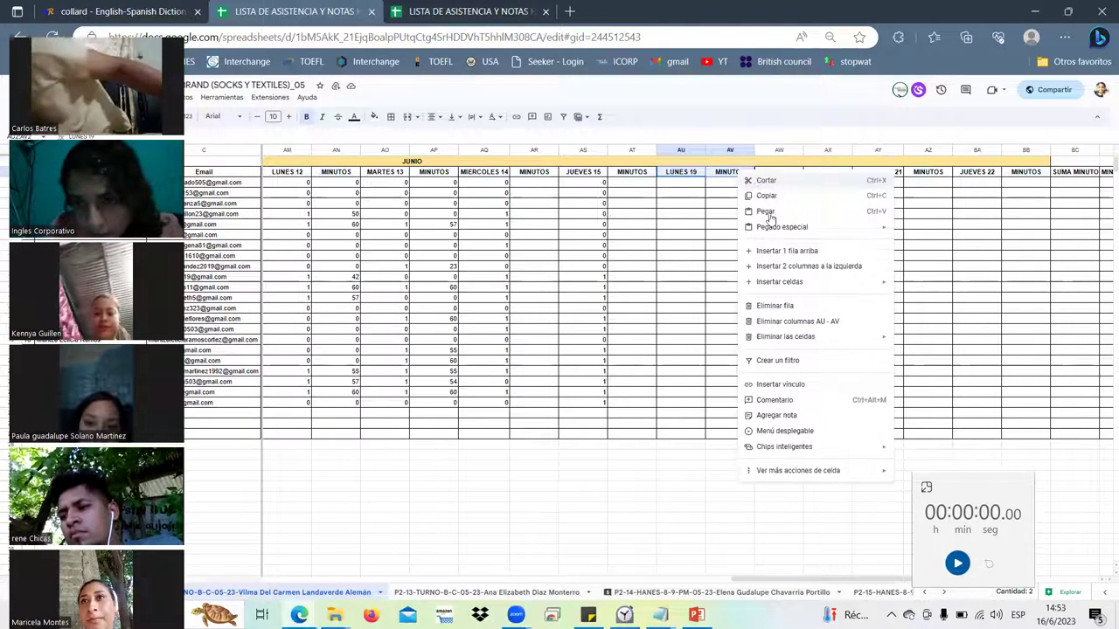
{"action": "left_click", "coordinate": [773, 272]}
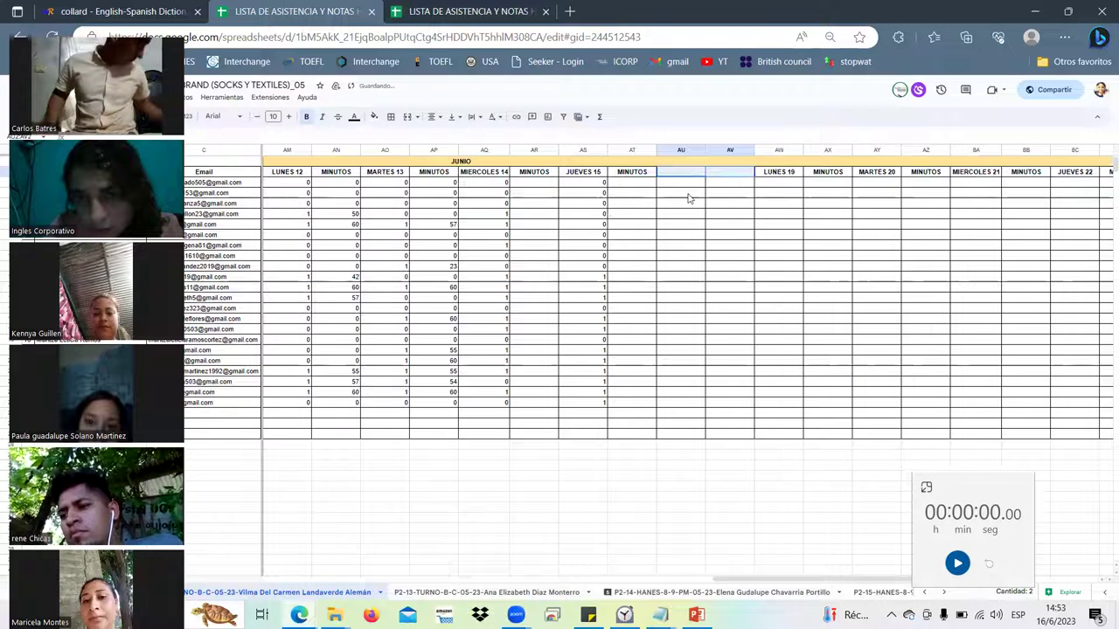
Step: Copy the JUEVES 15 header into cell AU2 of the first blank column and change its text to Viernes 16
{"action": "left_click", "coordinate": [600, 171]}
{"action": "key", "text": "ctrl+c"}
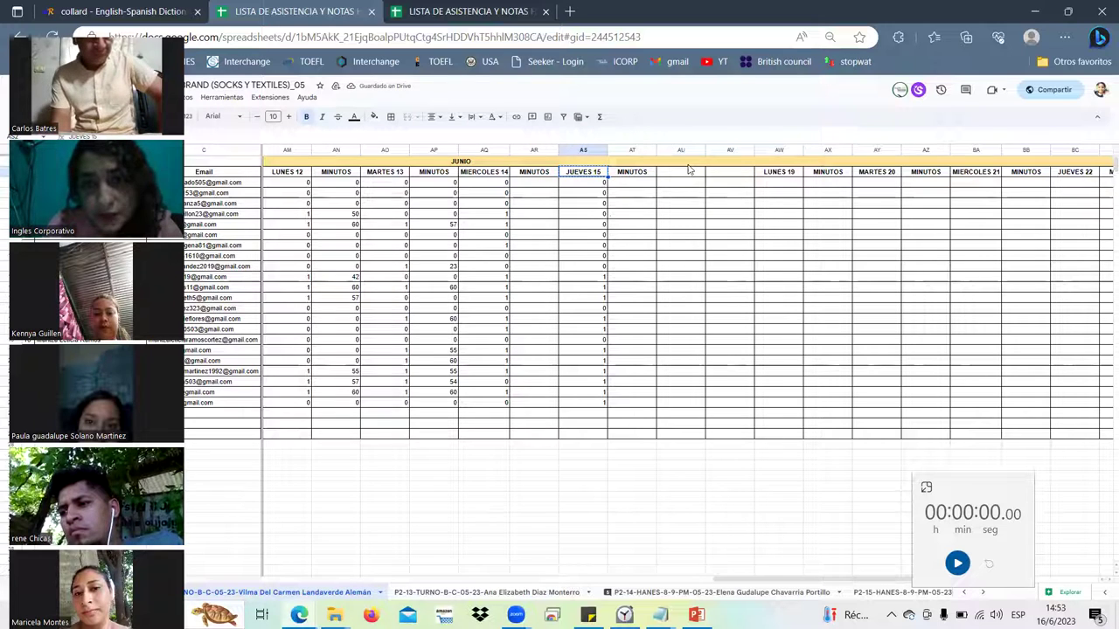
{"action": "left_click", "coordinate": [687, 175]}
{"action": "key", "text": "ctrl+v"}
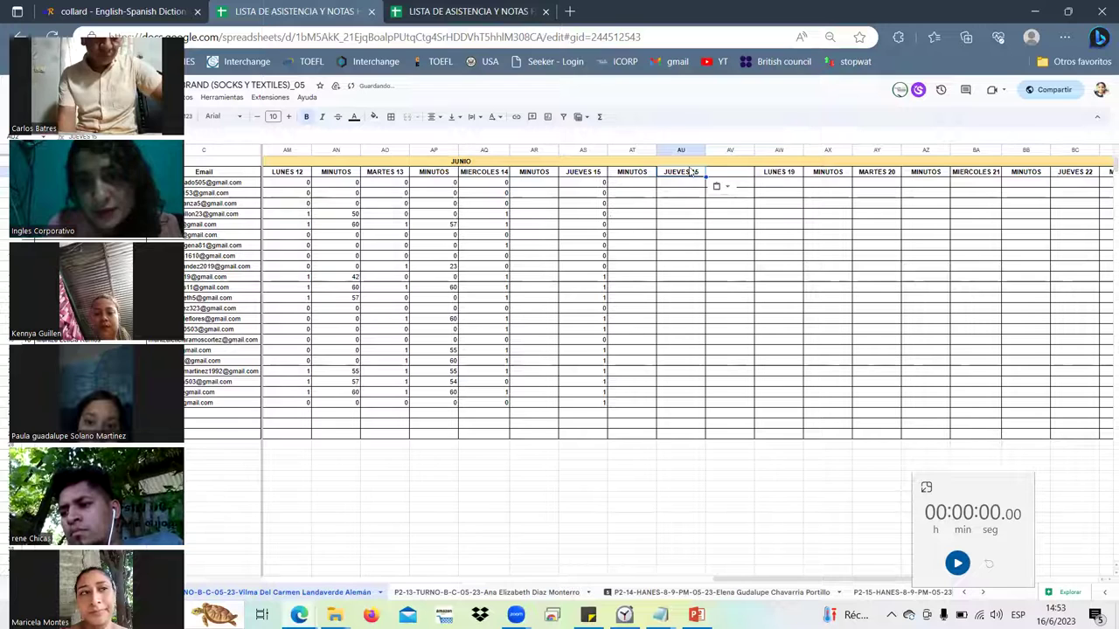
{"action": "key", "text": "shift+space"}
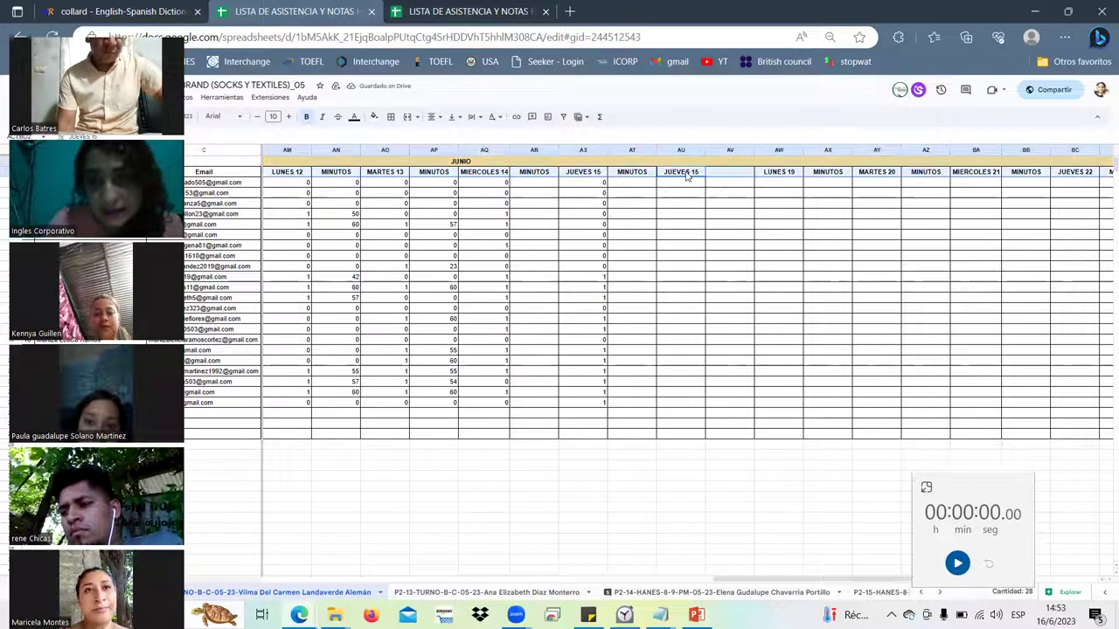
{"action": "left_click", "coordinate": [687, 175]}
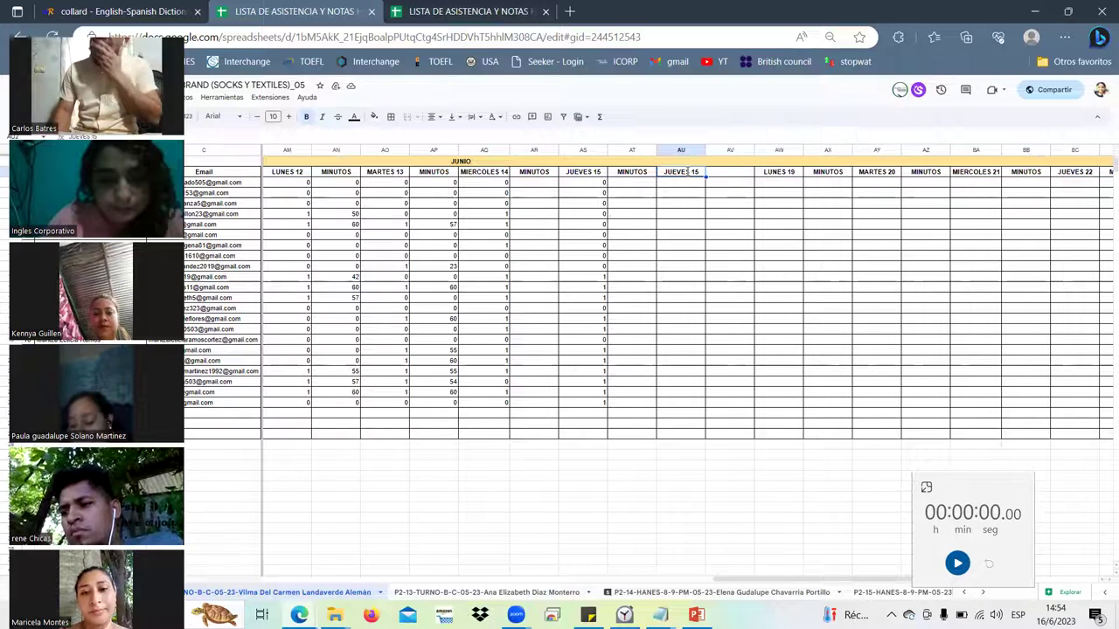
{"action": "type", "text": "Viernes 16"}
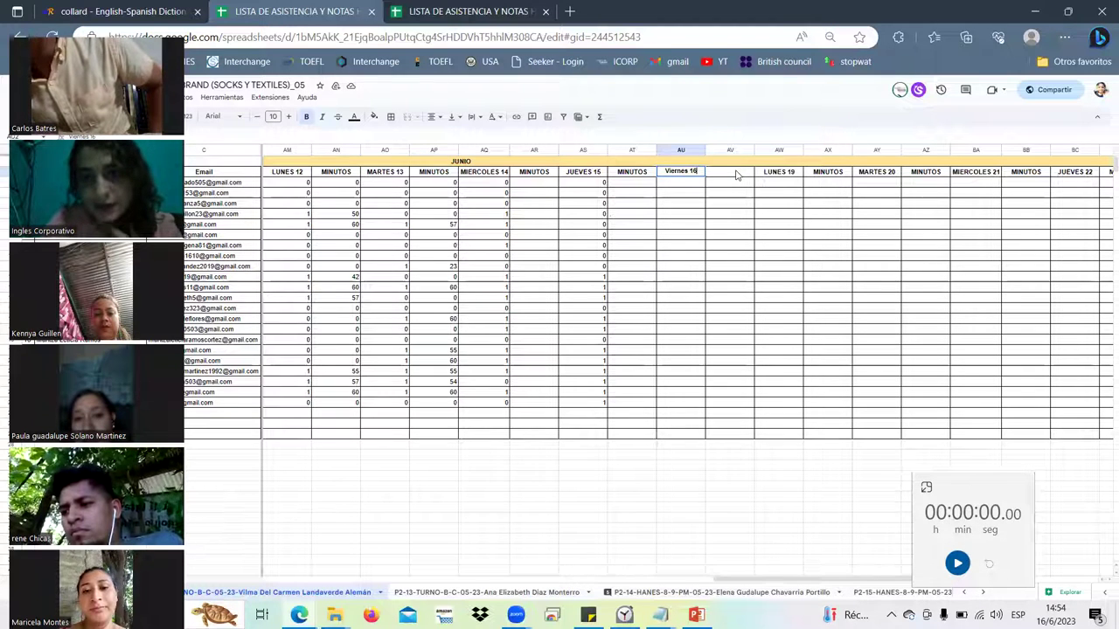
{"action": "left_click", "coordinate": [736, 174]}
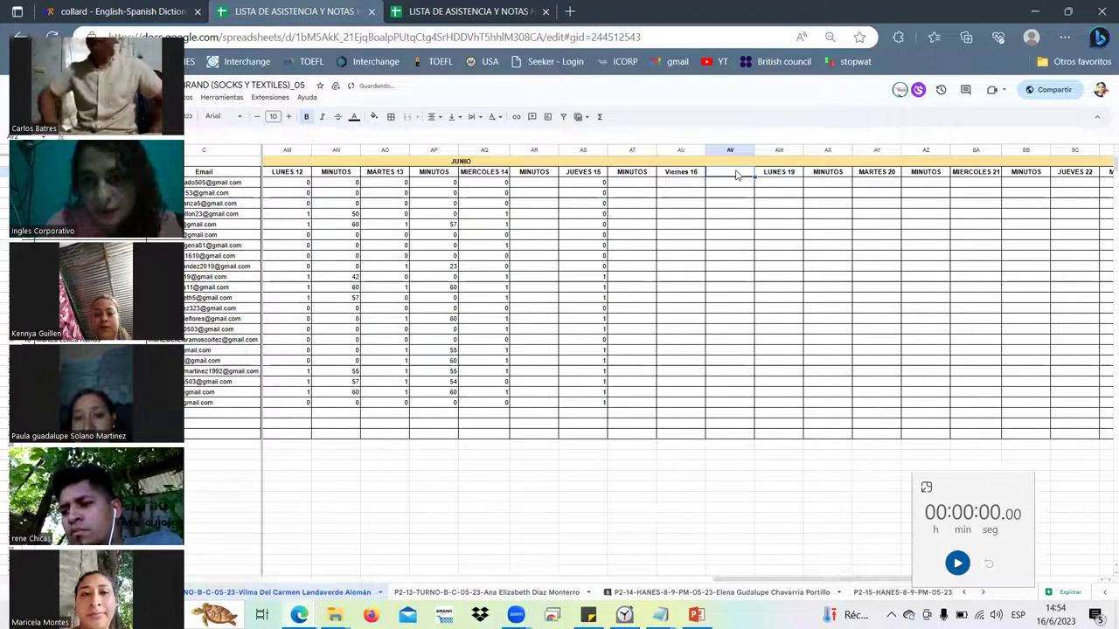
{"action": "type", "text": "minu"}
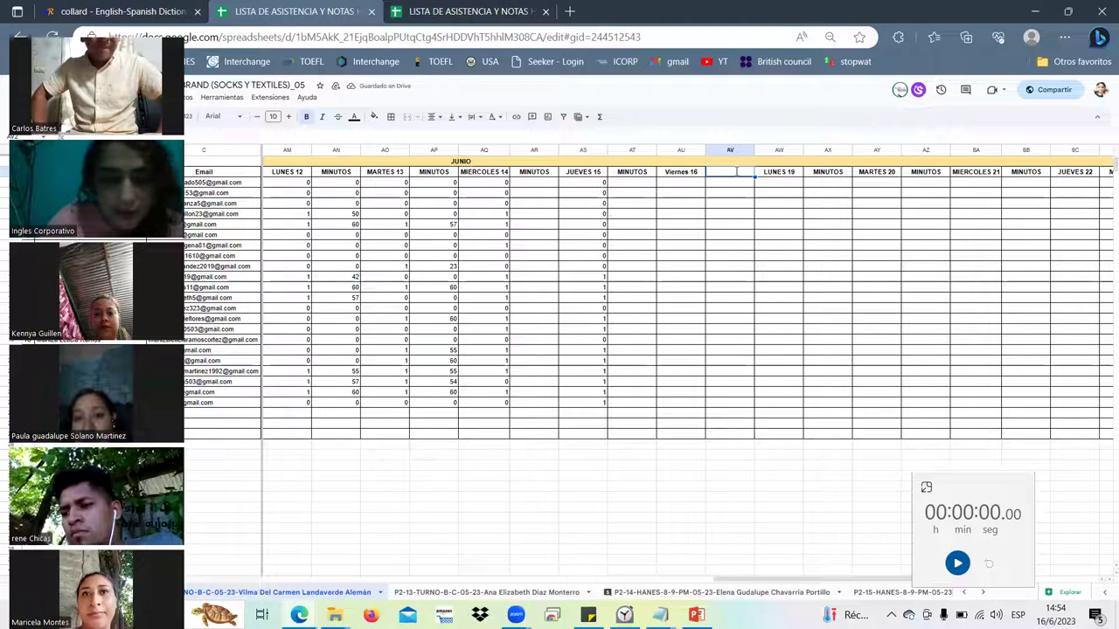
{"action": "type", "text": "tos"}
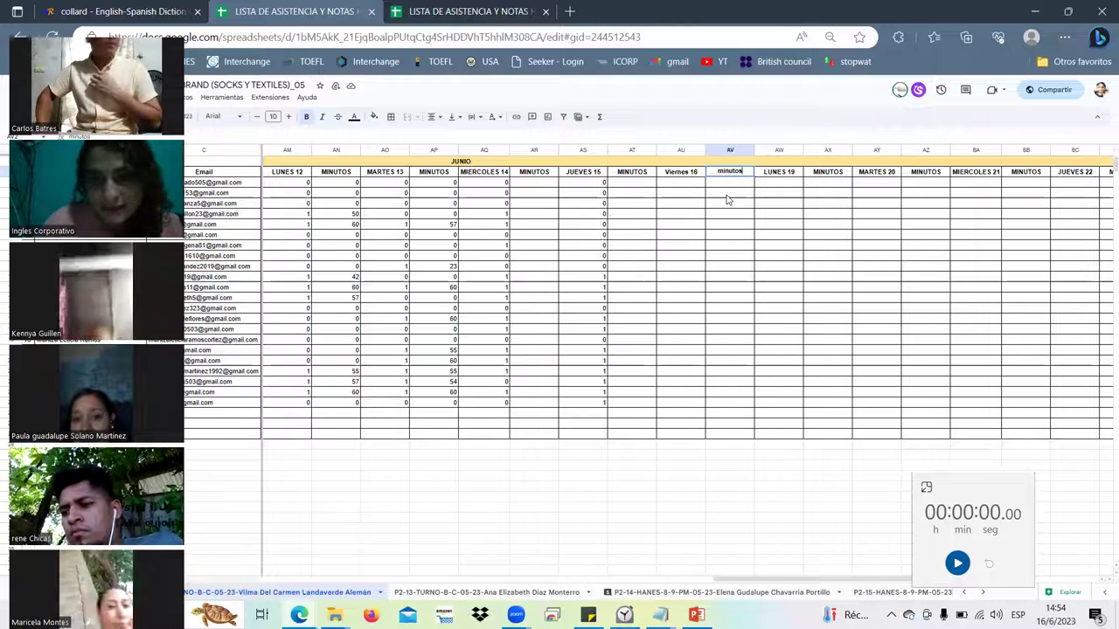
{"action": "key", "text": "BackSpace"}
{"action": "key", "text": "BackSpace"}
{"action": "key", "text": "BackSpace"}
{"action": "key", "text": "BackSpace"}
{"action": "key", "text": "BackSpace"}
{"action": "key", "text": "BackSpace"}
{"action": "key", "text": "BackSpace"}
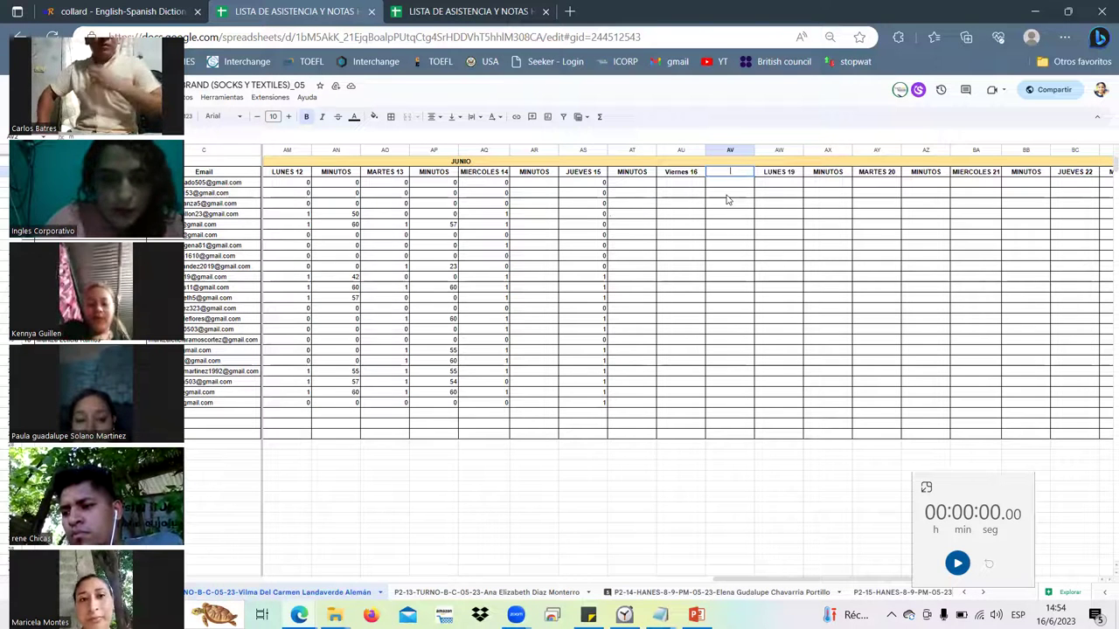
Step: Enter MINUTOS as the header in cell AV2, beside the Viernes 16 column
{"action": "type", "text": "MI"}
{"action": "key", "text": "BackSpace"}
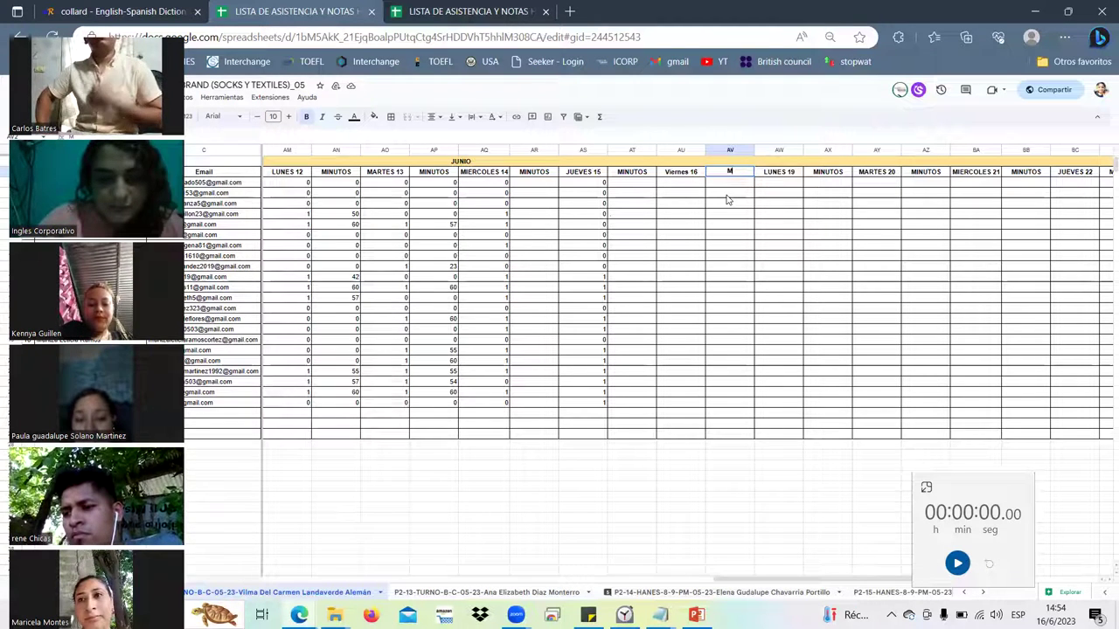
{"action": "type", "text": "INUTOS"}
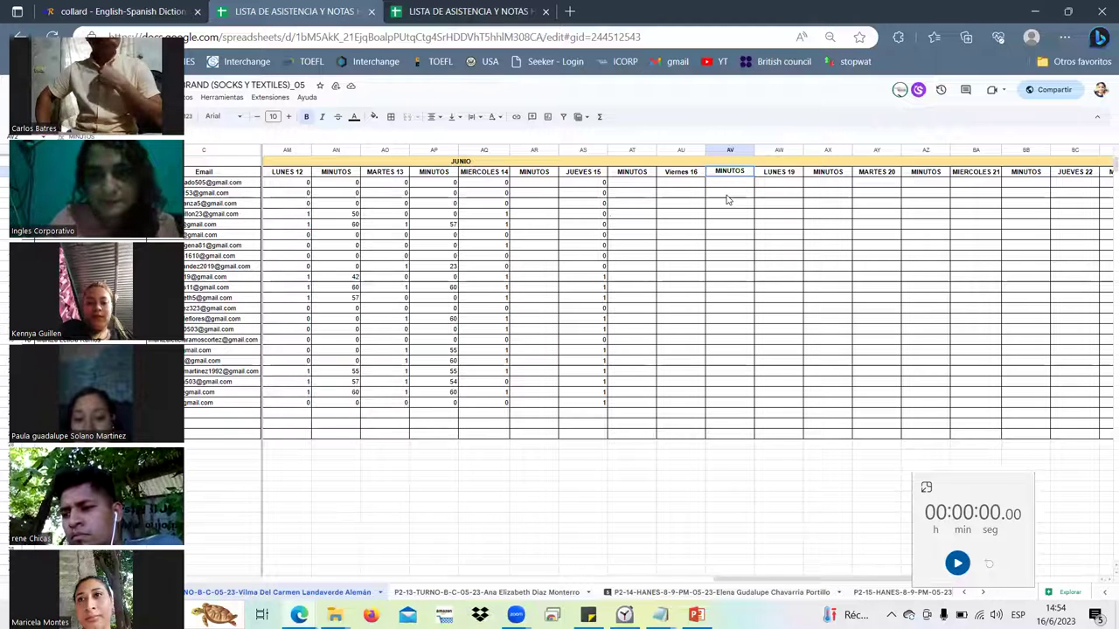
Step: Fill in the Viernes 16 attendance with 0 in cells AU3 to AU6 and 1 in AU7
{"action": "left_click", "coordinate": [690, 186]}
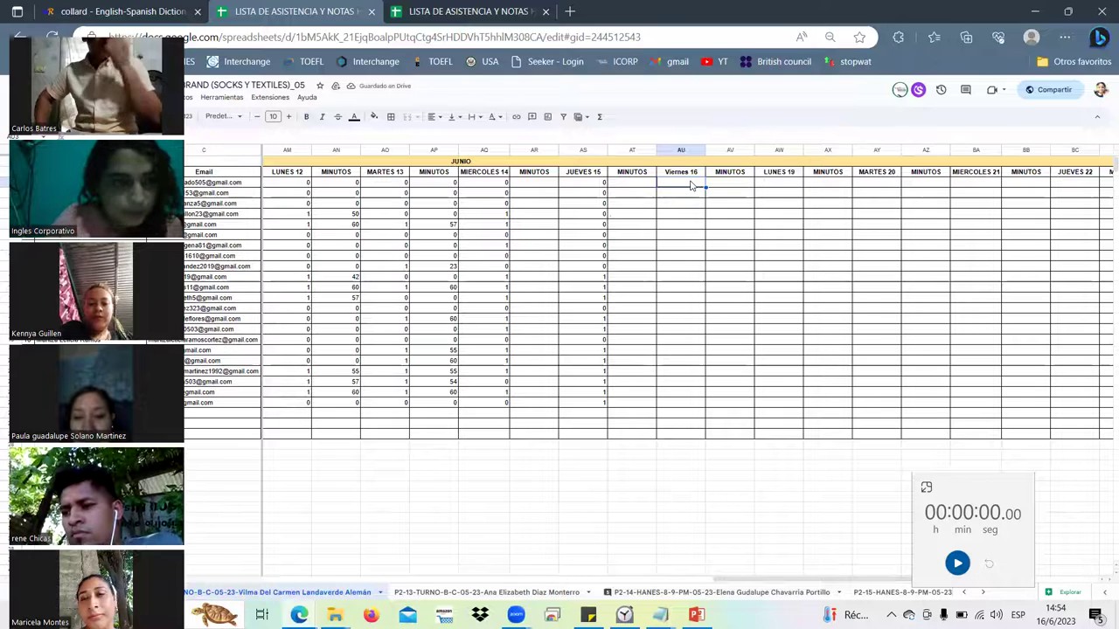
{"action": "type", "text": "0"}
{"action": "key", "text": "Return"}
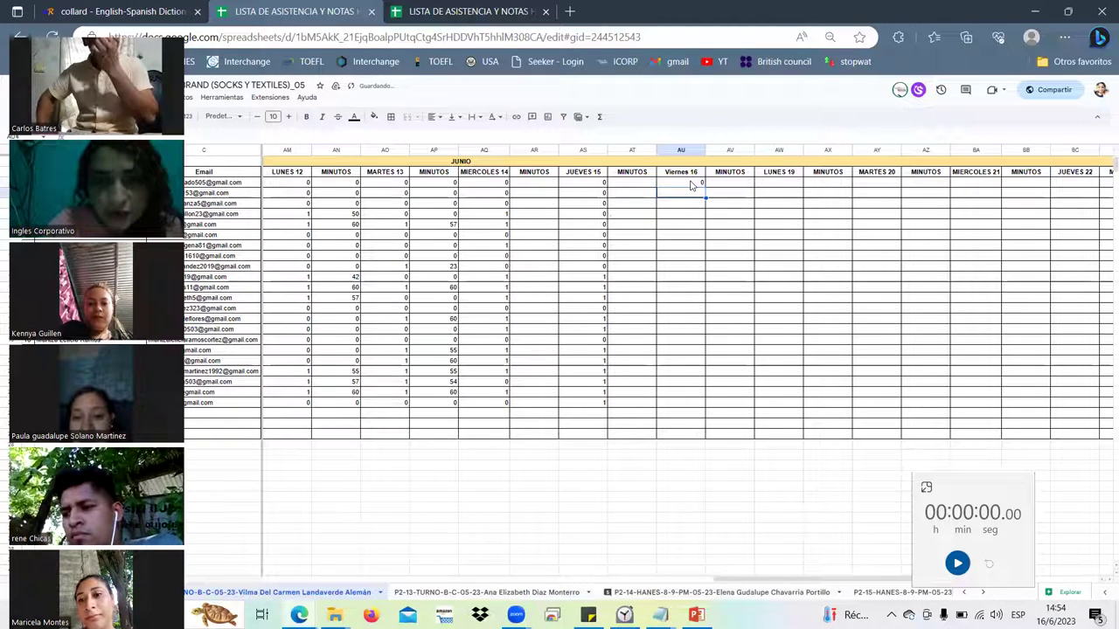
{"action": "type", "text": "0"}
{"action": "key", "text": "Return"}
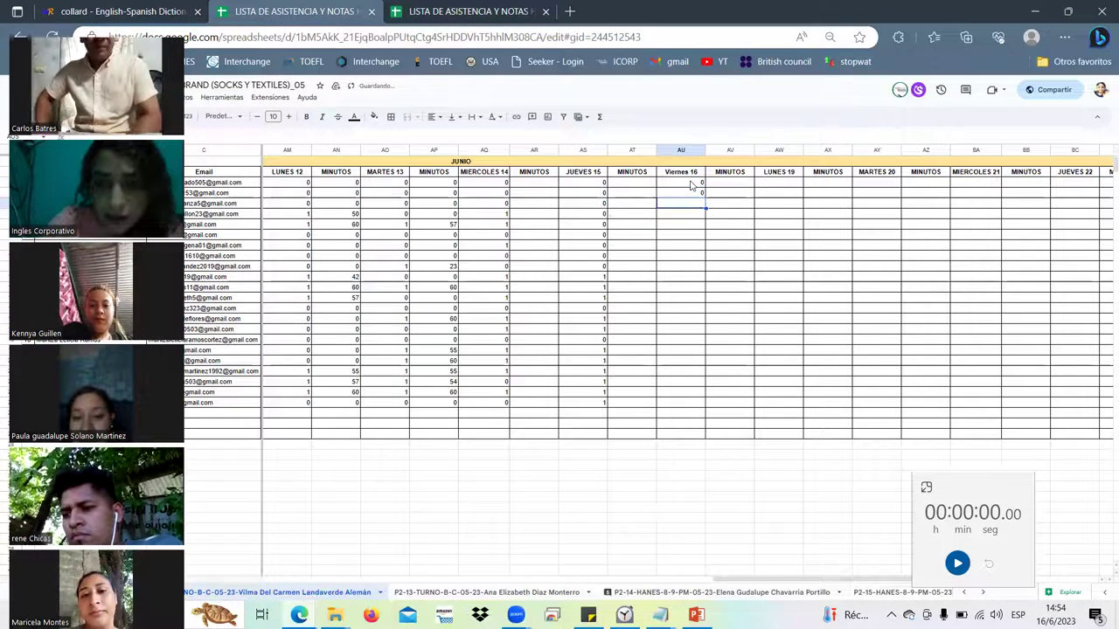
{"action": "type", "text": "0"}
{"action": "key", "text": "Return"}
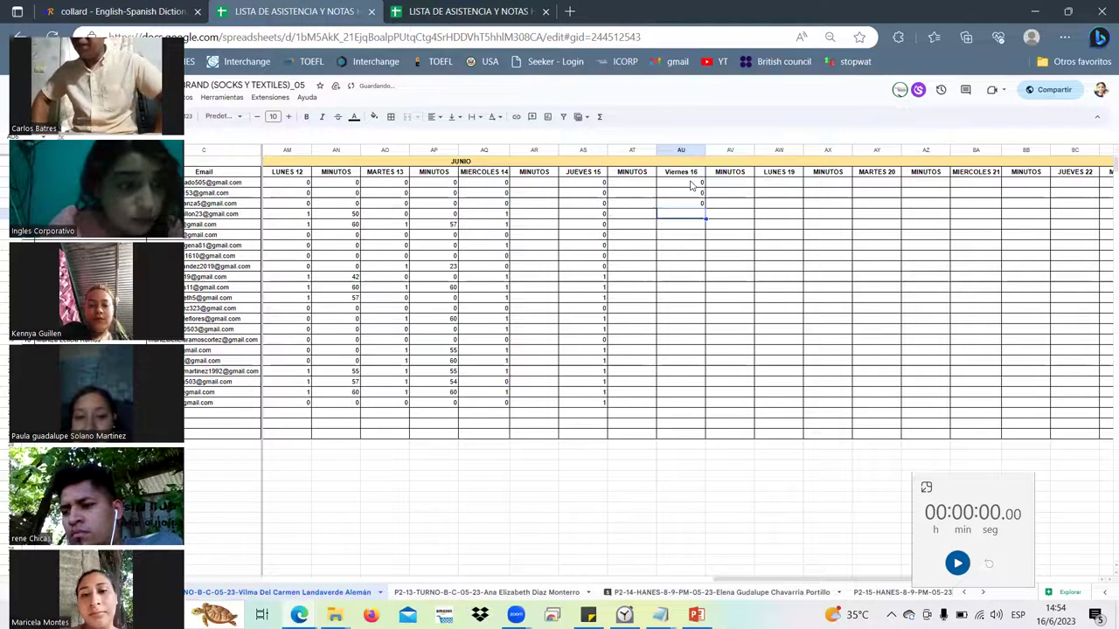
{"action": "type", "text": "0"}
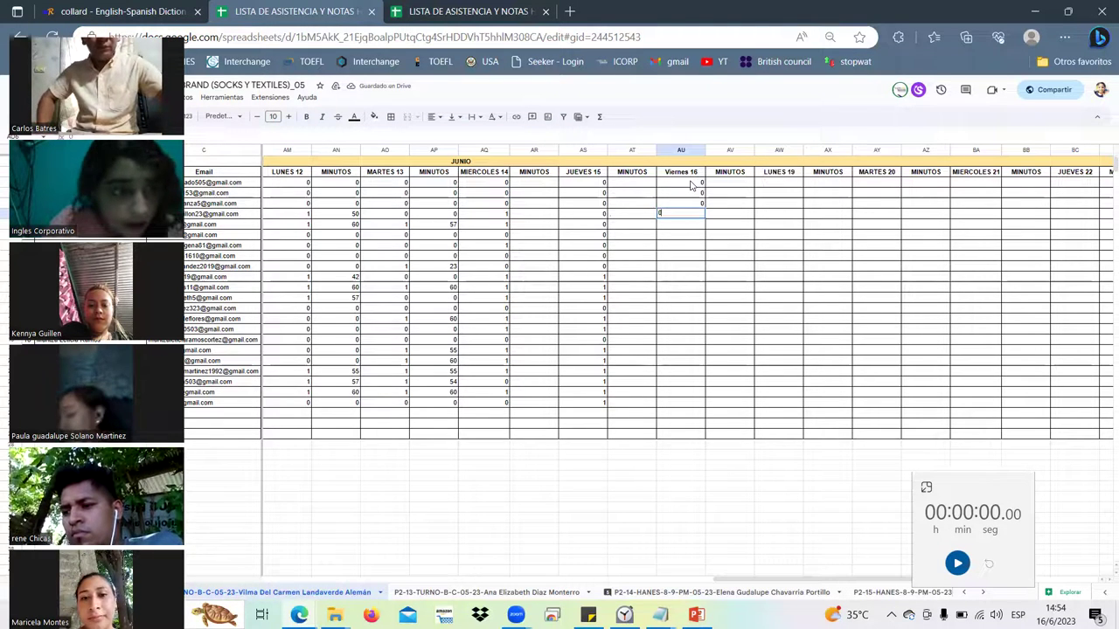
{"action": "key", "text": "Return"}
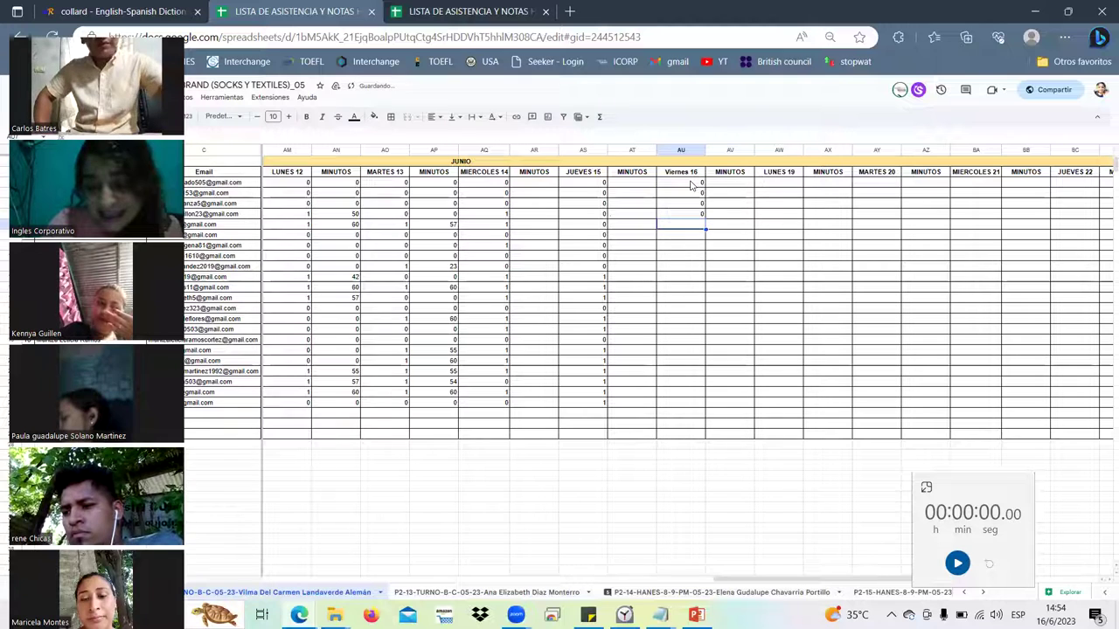
{"action": "type", "text": "1"}
{"action": "key", "text": "Return"}
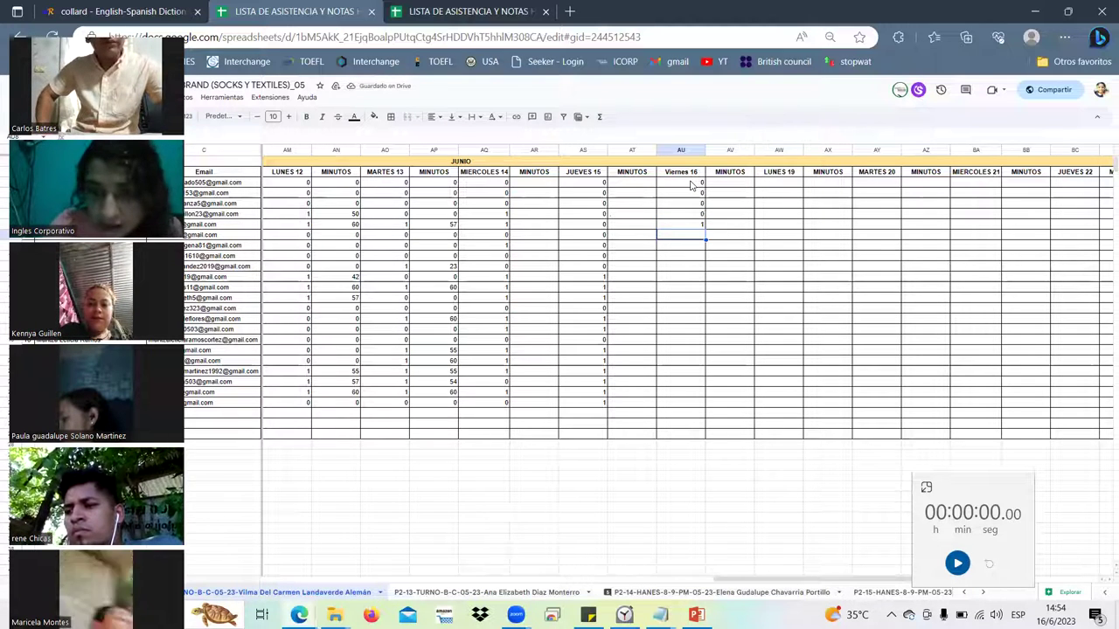
{"action": "type", "text": "1"}
{"action": "key", "text": "Return"}
{"action": "key", "text": "Up"}
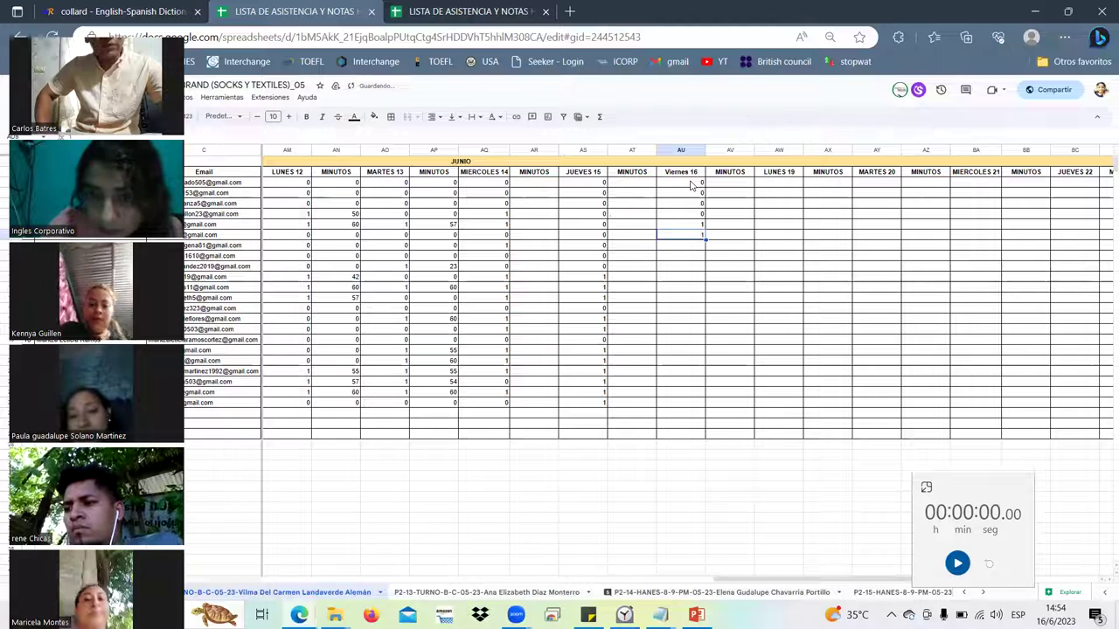
Step: Record the Viernes 16 attendance of the next two participants as 0 in AU8 and 1 in AU9
{"action": "type", "text": "0"}
{"action": "key", "text": "Return"}
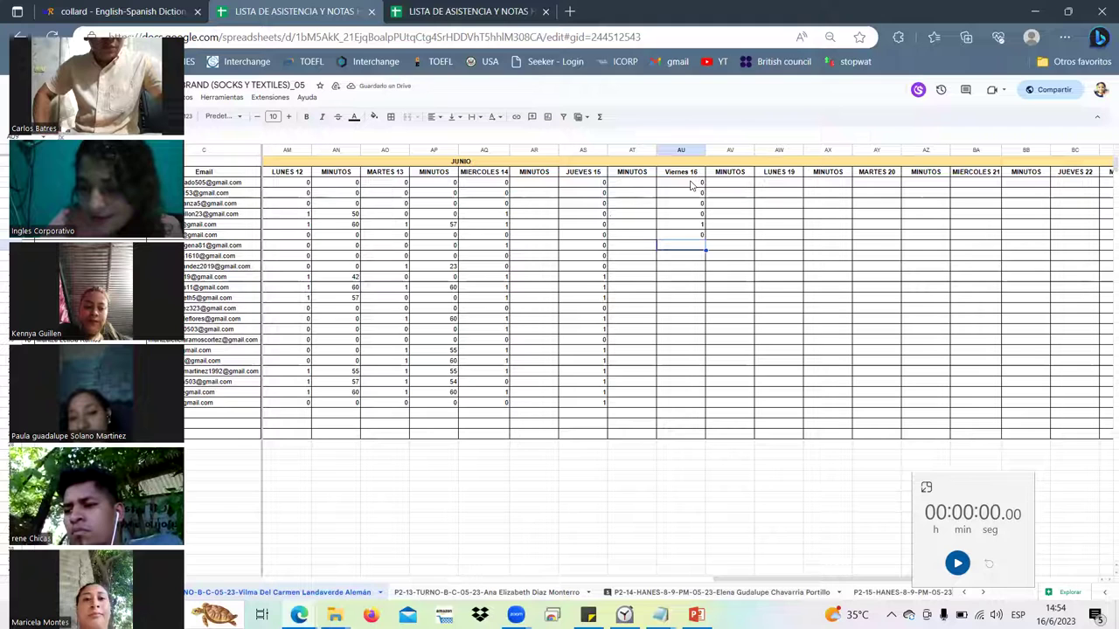
{"action": "type", "text": "1"}
{"action": "key", "text": "Return"}
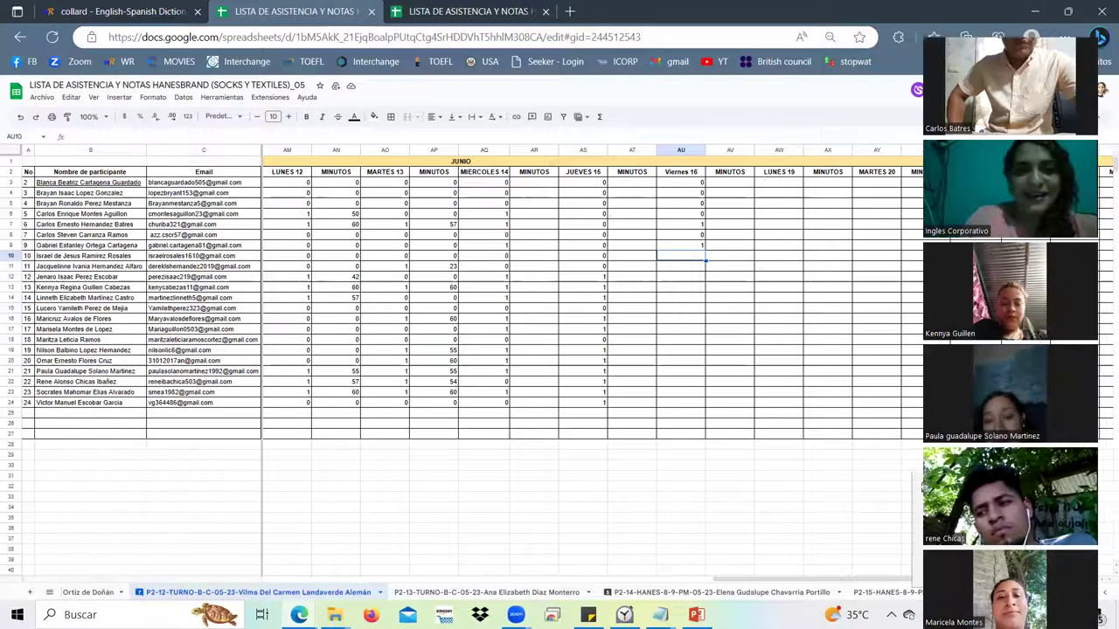
{"action": "scroll", "coordinate": [427, 273], "scroll_direction": "down", "scroll_amount": 2}
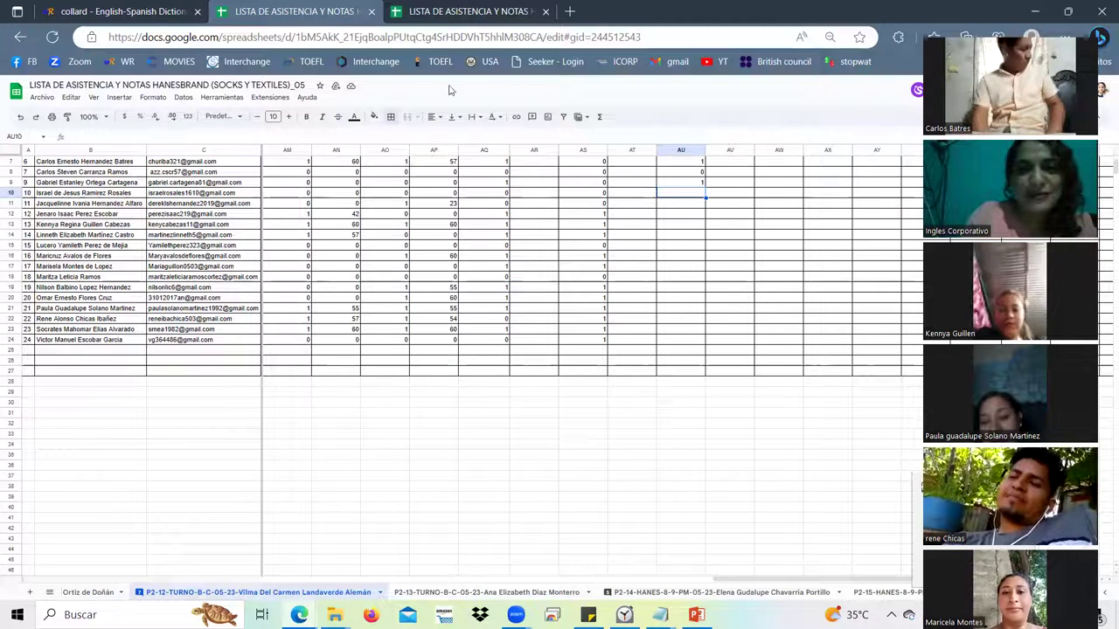
Step: Record the Viernes 16 attendance of the participant in row 10 as 0 in cell AU10
{"action": "left_click", "coordinate": [688, 185]}
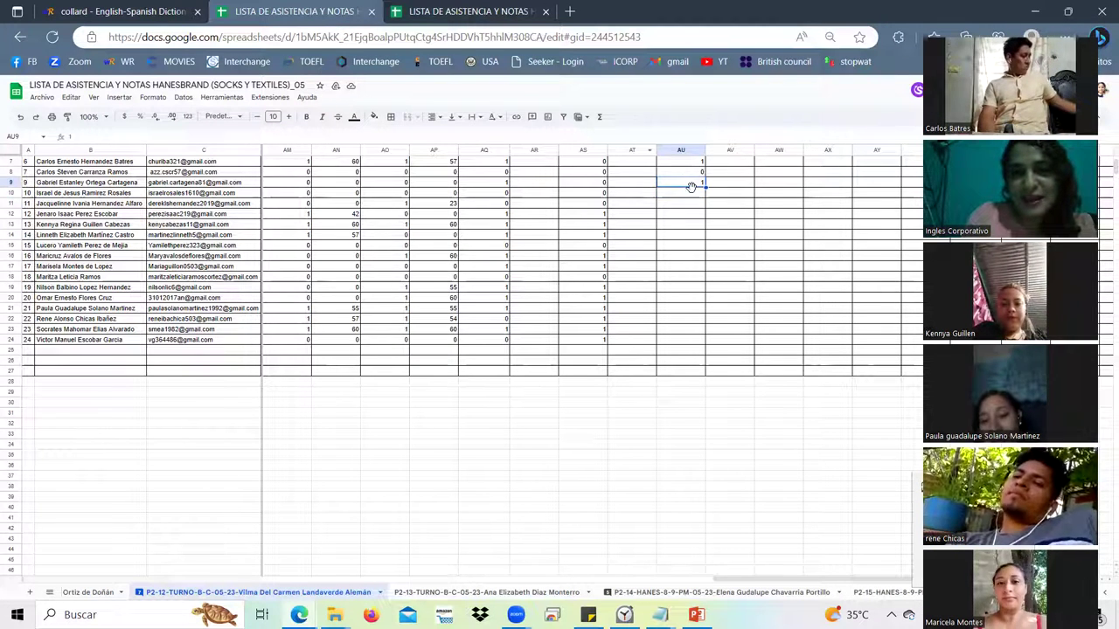
{"action": "left_click", "coordinate": [692, 194]}
{"action": "key", "text": "Down"}
{"action": "key", "text": "Down"}
{"action": "key", "text": "Down"}
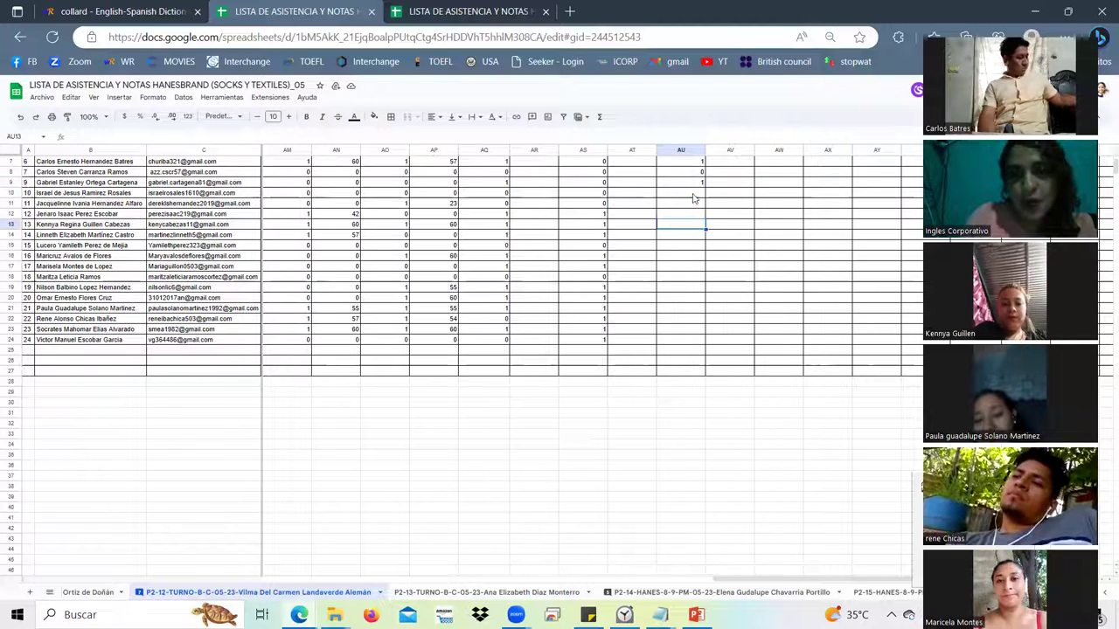
{"action": "left_click", "coordinate": [692, 196]}
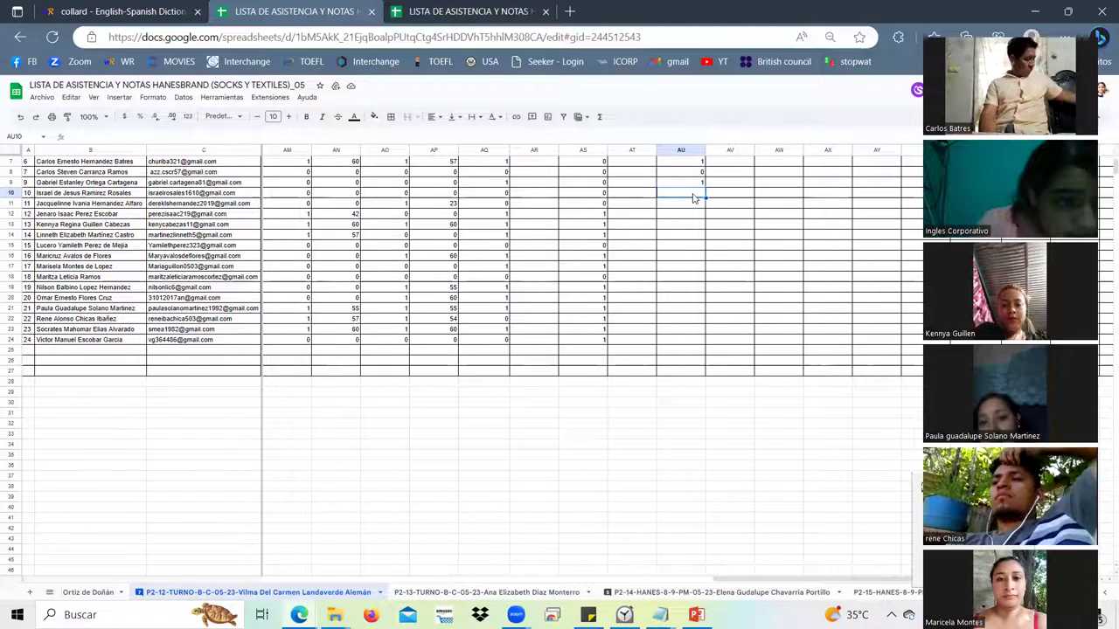
{"action": "type", "text": "0"}
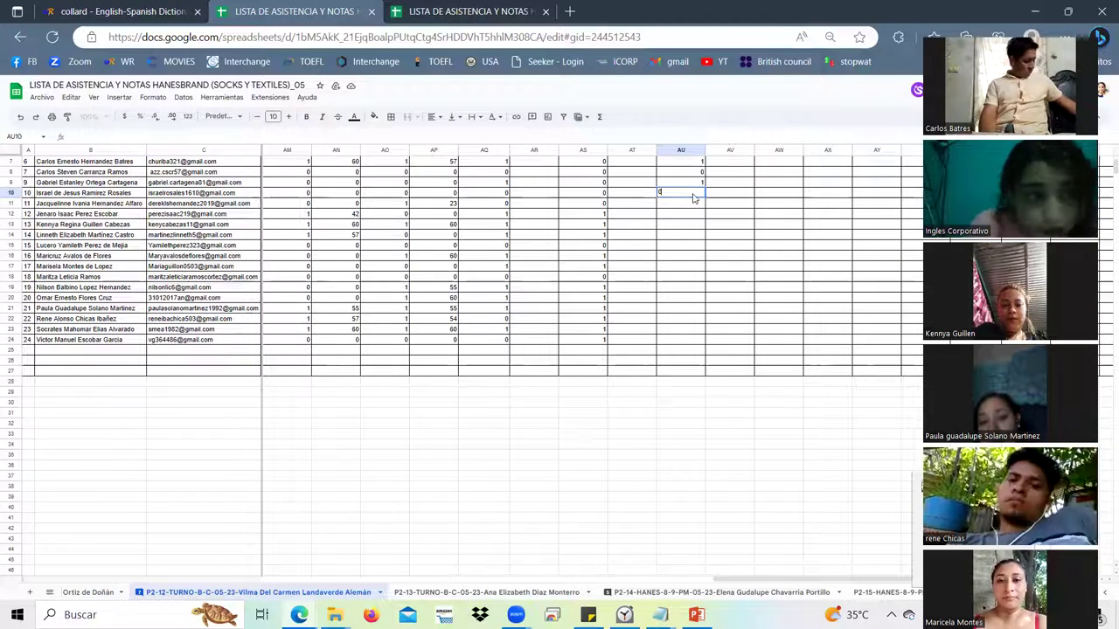
{"action": "key", "text": "Return"}
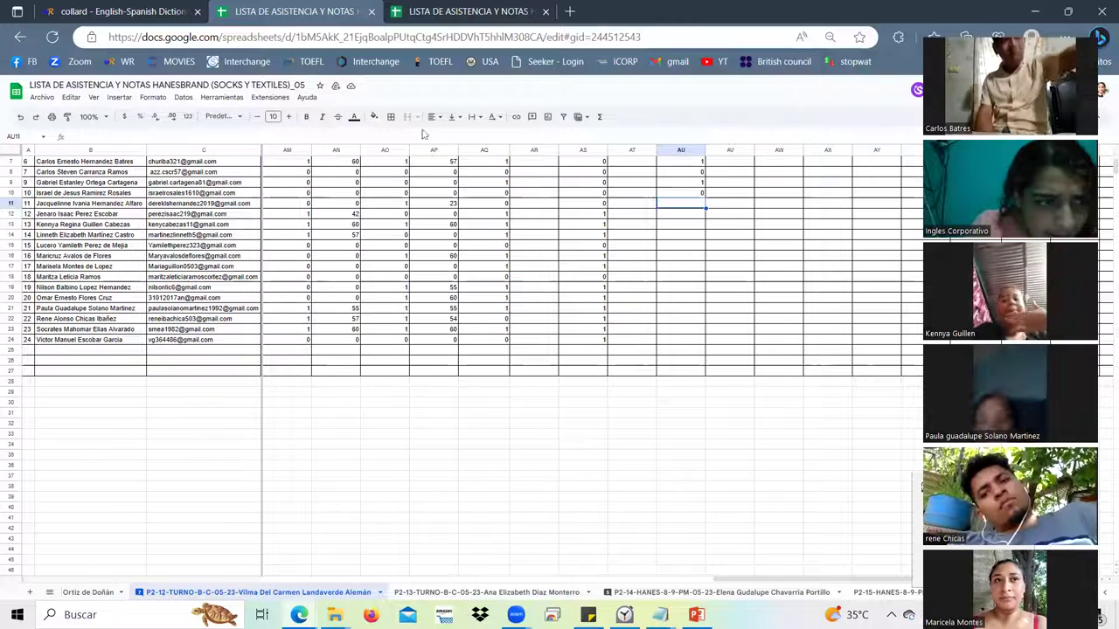
Step: Enter 0 in AU11 as the Viernes 16 attendance of the participant in row 11
{"action": "left_click", "coordinate": [370, 183]}
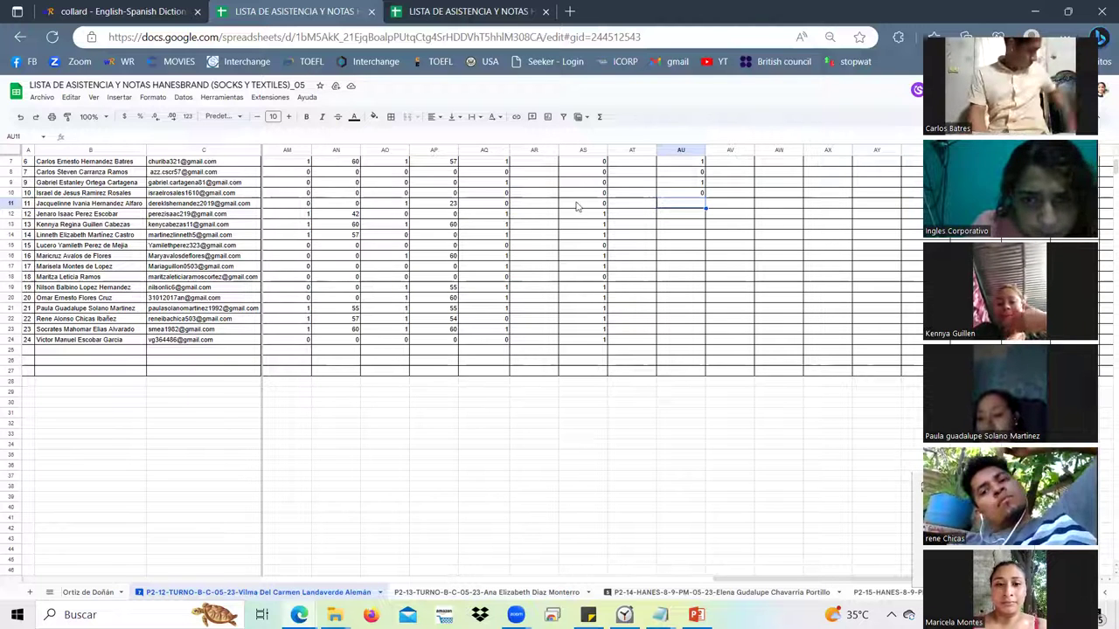
{"action": "left_click", "coordinate": [701, 183]}
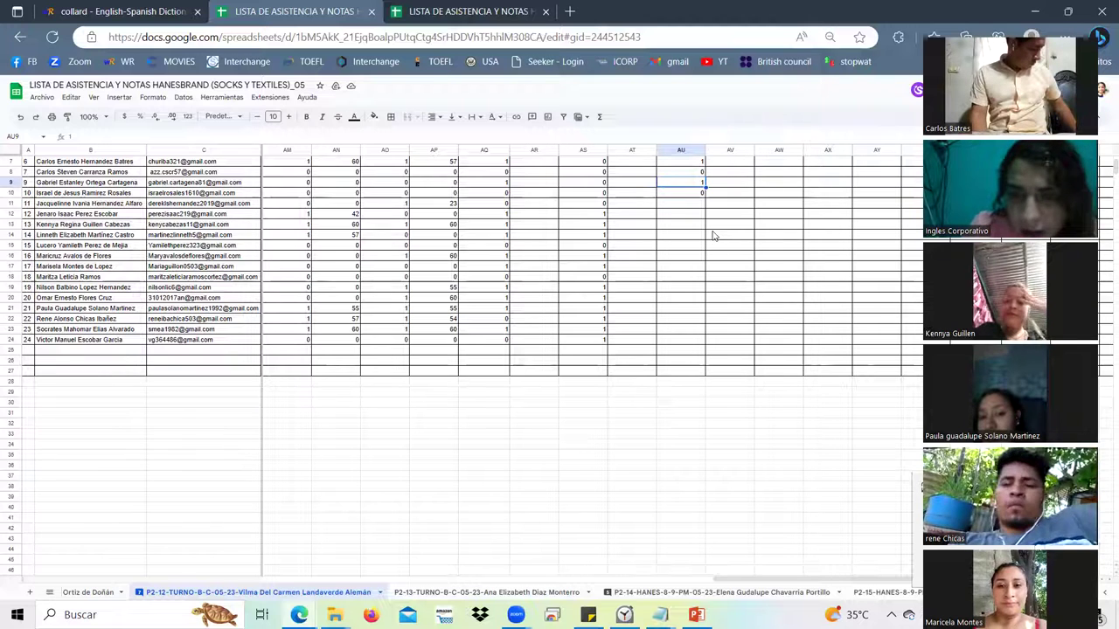
{"action": "key", "text": "Down"}
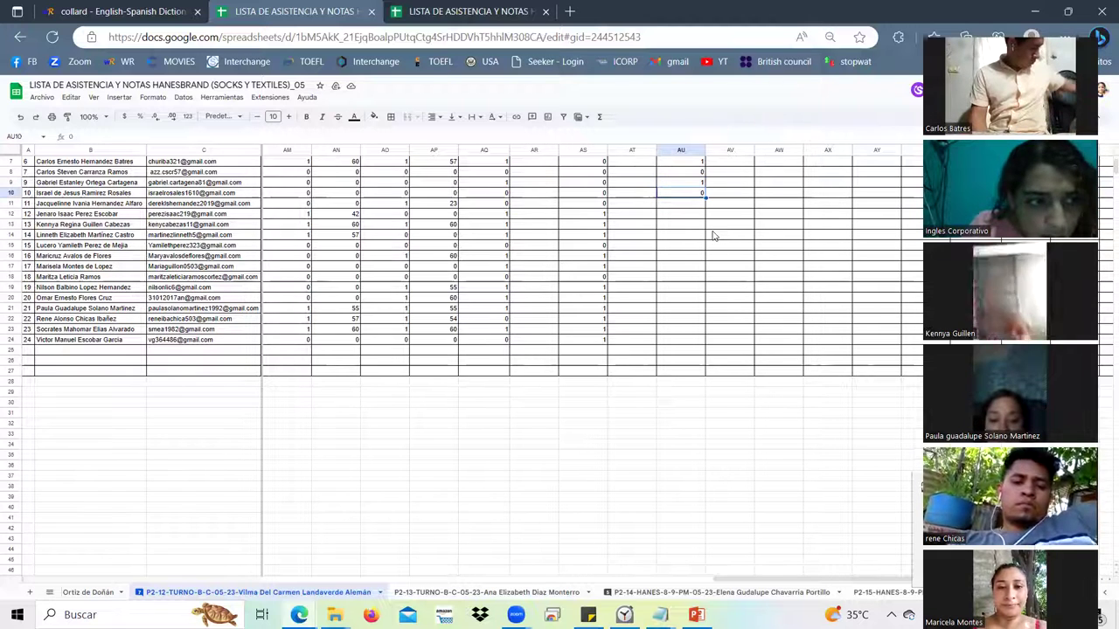
{"action": "key", "text": "Down"}
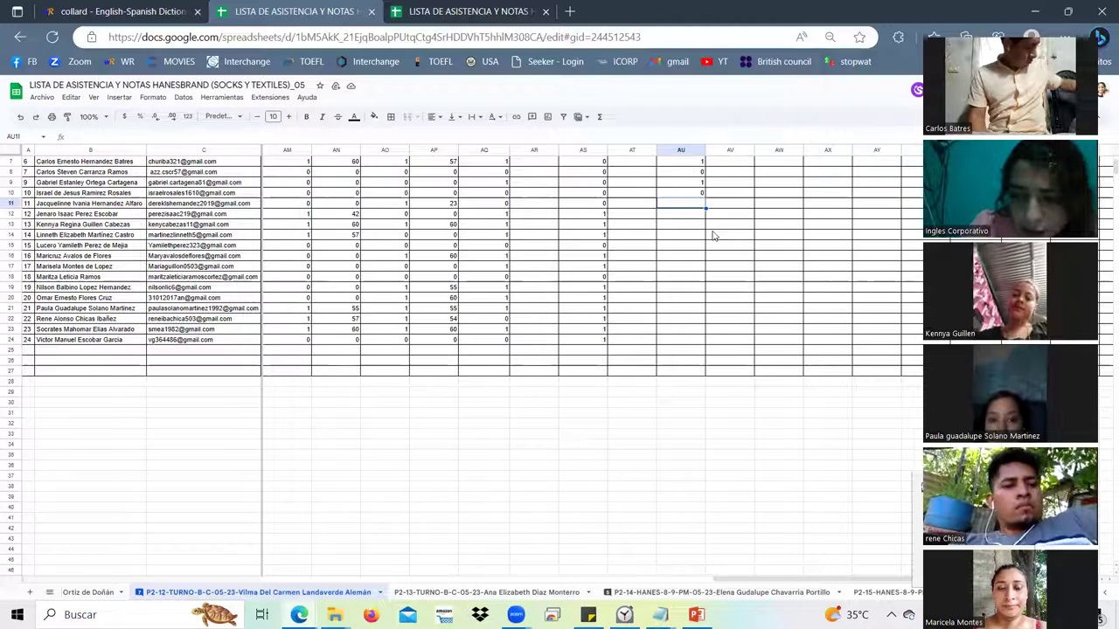
{"action": "type", "text": "0"}
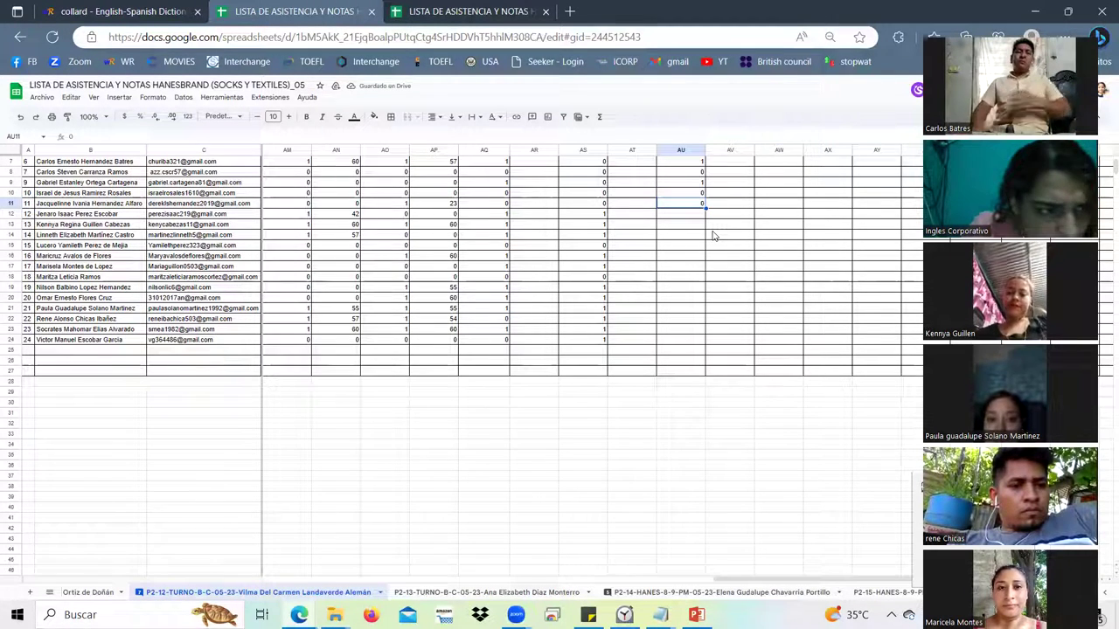
{"action": "key", "text": "Down"}
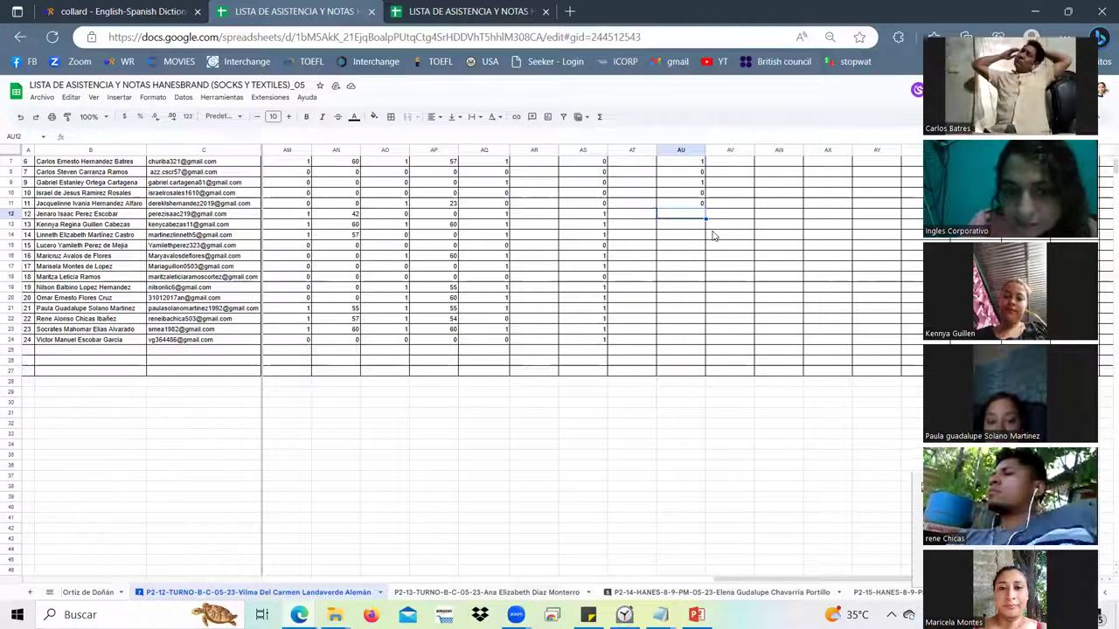
Step: Enter 1 in AU12 as the Viernes 16 attendance and correct it to 0
{"action": "type", "text": "1"}
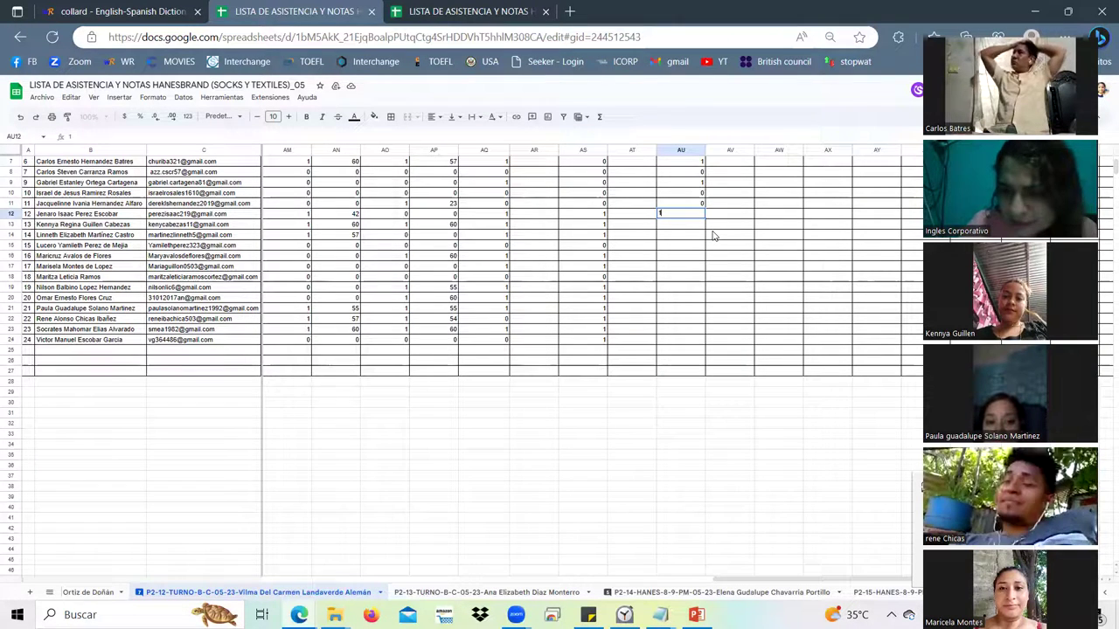
{"action": "key", "text": "Return"}
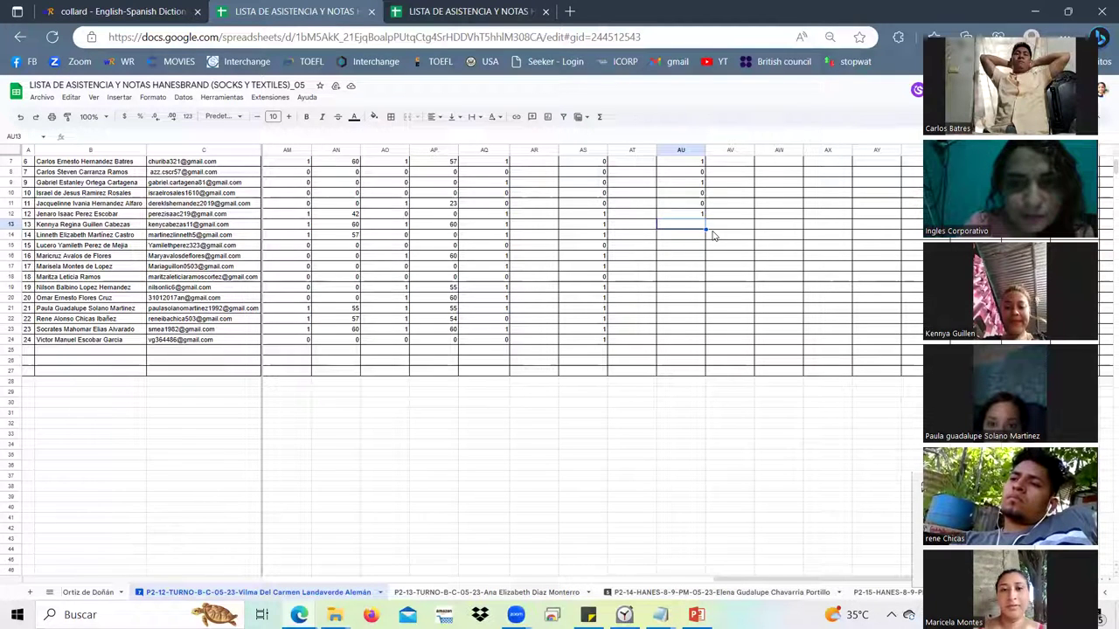
{"action": "key", "text": "Up"}
{"action": "type", "text": "0"}
{"action": "key", "text": "Return"}
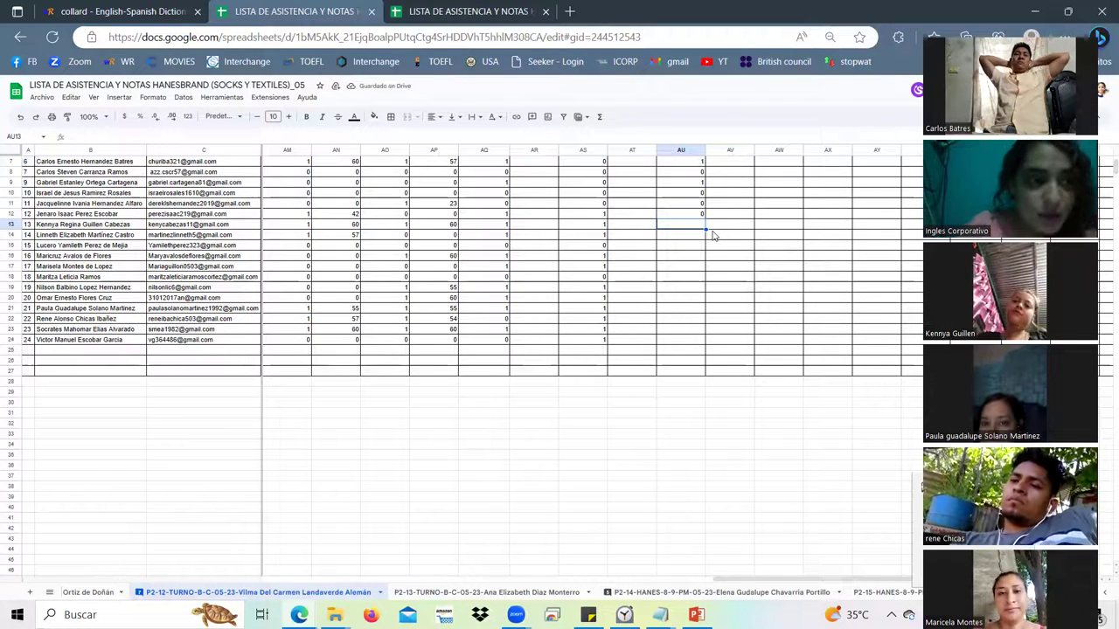
Step: Fill in the Viernes 16 attendance with 1 in AU13 and AU14 and 0 in AU15
{"action": "type", "text": "1"}
{"action": "key", "text": "Return"}
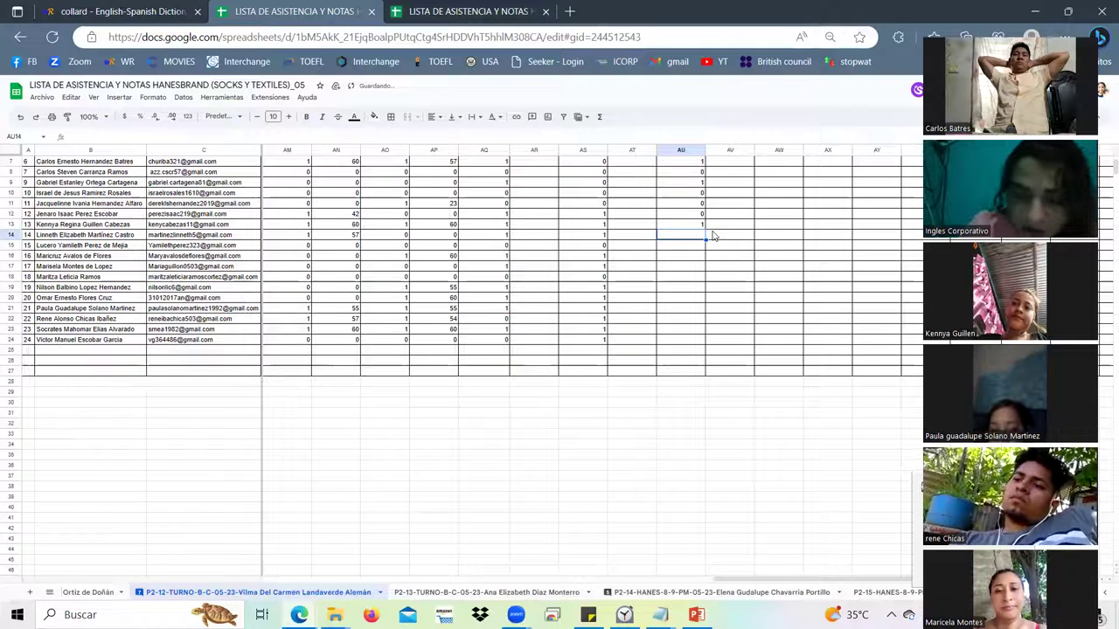
{"action": "type", "text": "1"}
{"action": "key", "text": "Return"}
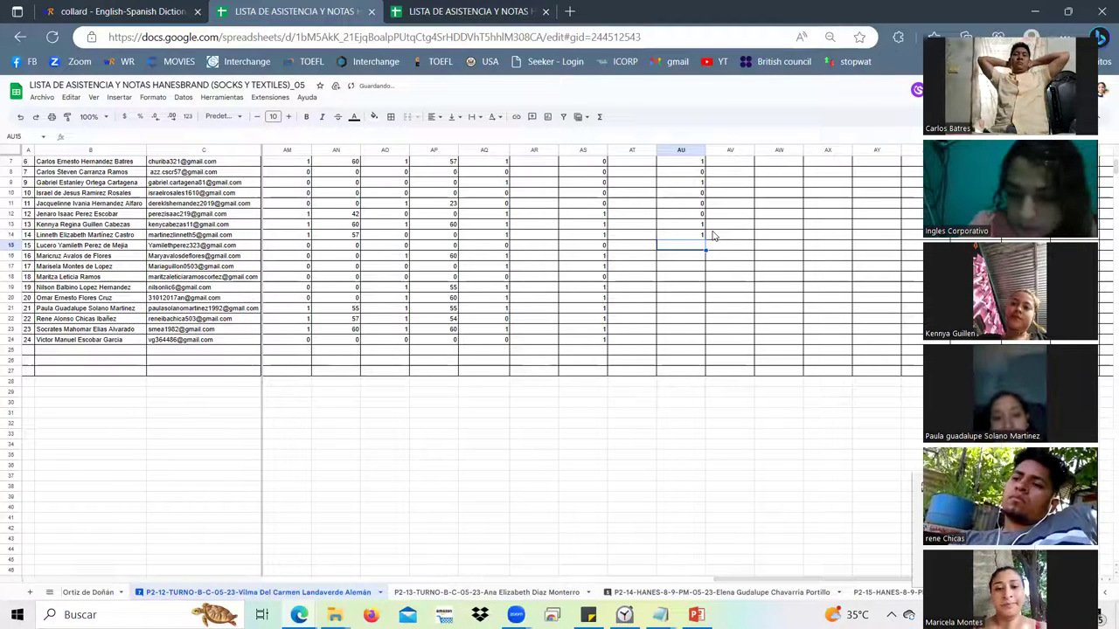
{"action": "type", "text": "0"}
{"action": "key", "text": "Return"}
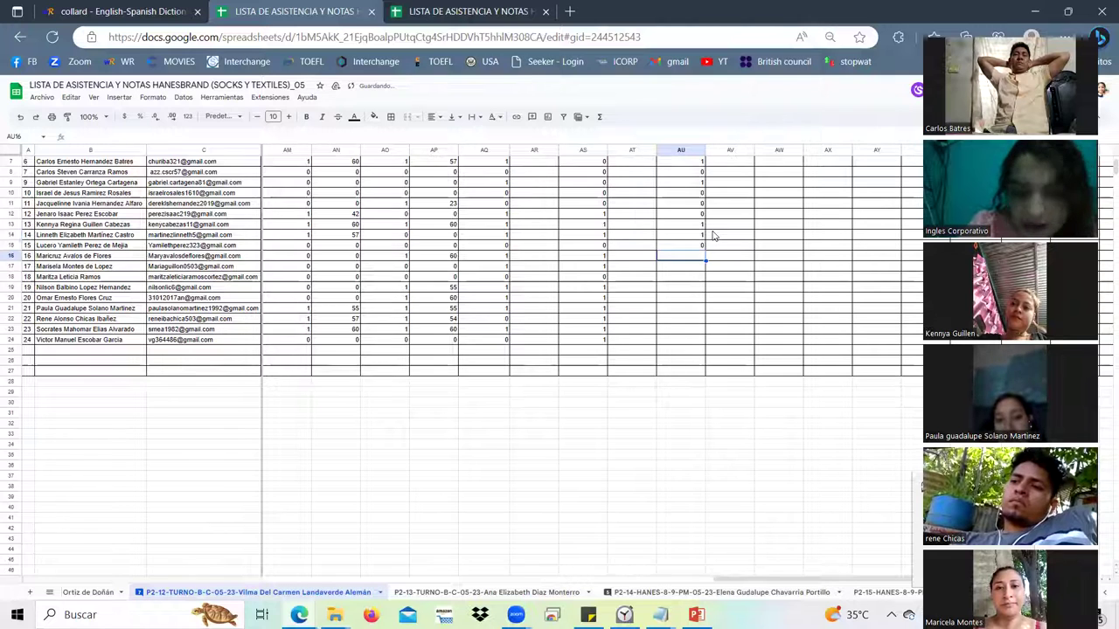
Step: Record the Viernes 16 attendance of the next three participants as 1 in AU16, 1 in AU17 and 0 in AU18
{"action": "type", "text": "1"}
{"action": "key", "text": "Return"}
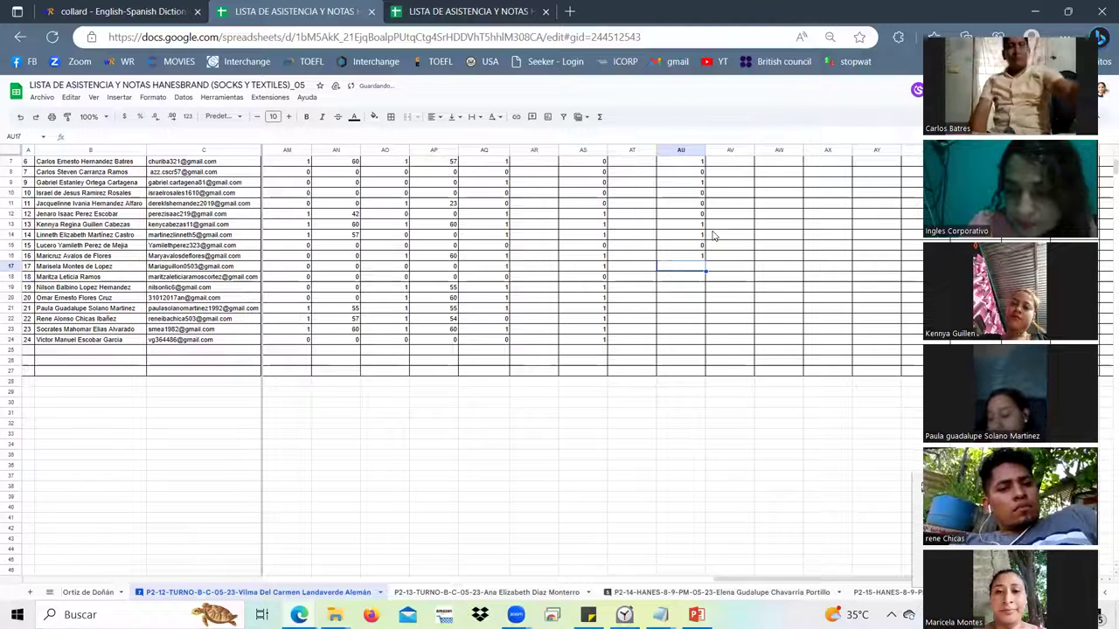
{"action": "type", "text": "1"}
{"action": "key", "text": "Return"}
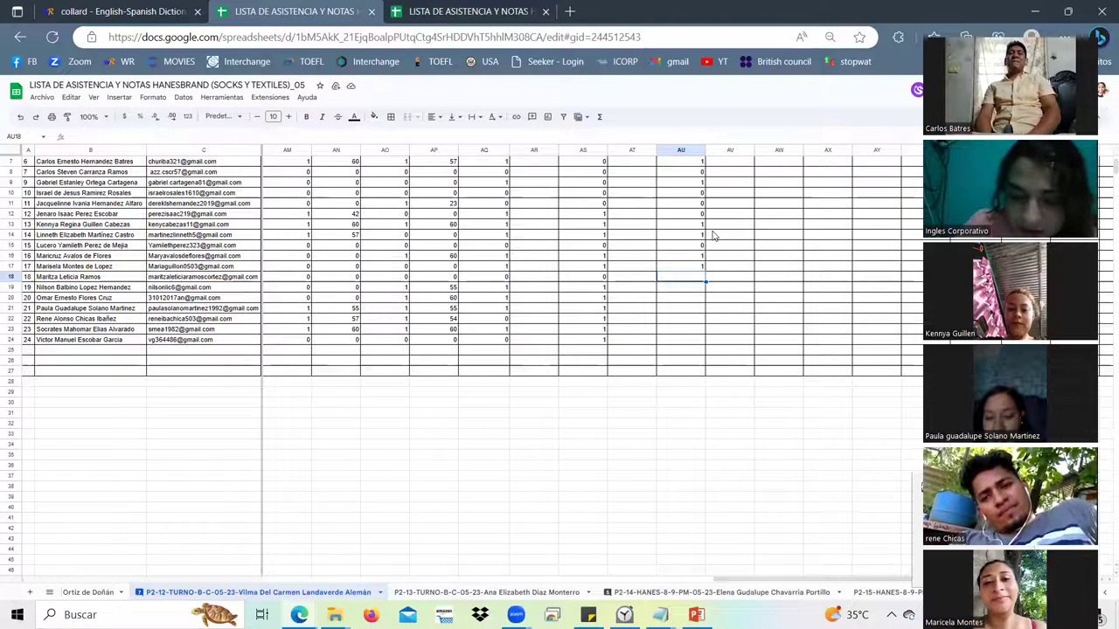
{"action": "type", "text": "0"}
{"action": "key", "text": "Return"}
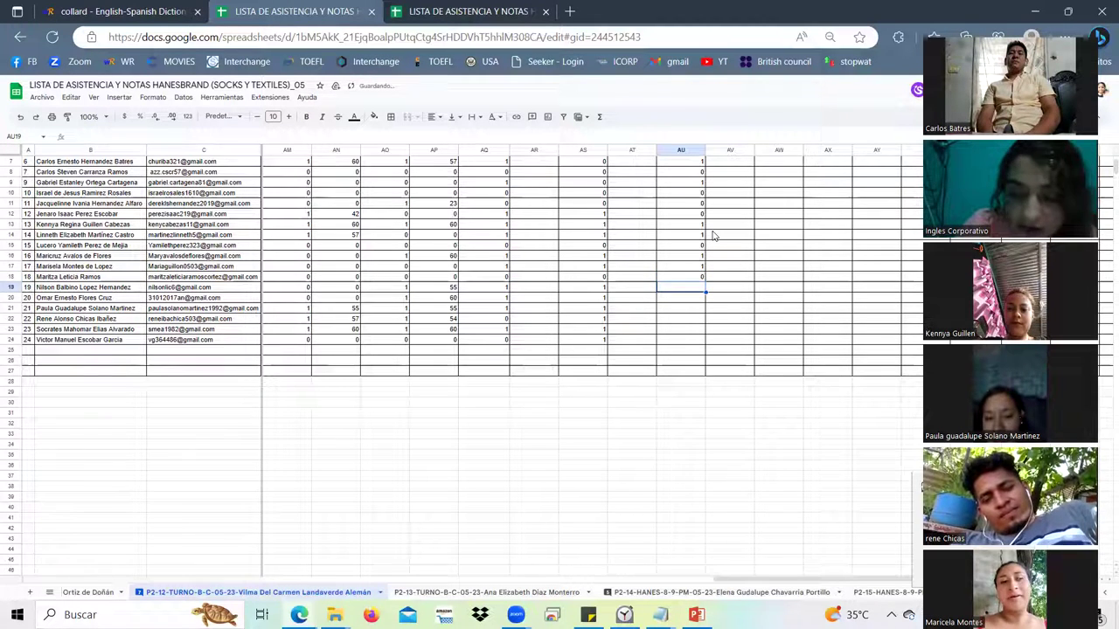
Step: Enter 1 as the Viernes 16 attendance of the four participants in AU19 to AU22
{"action": "type", "text": "1"}
{"action": "key", "text": "Return"}
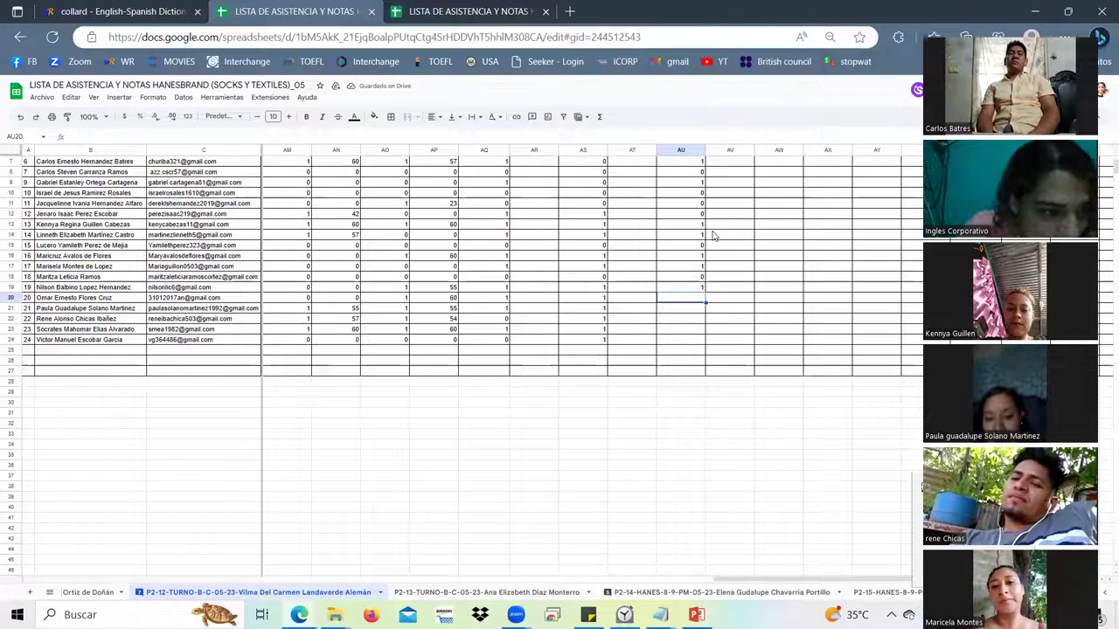
{"action": "type", "text": "1"}
{"action": "key", "text": "Return"}
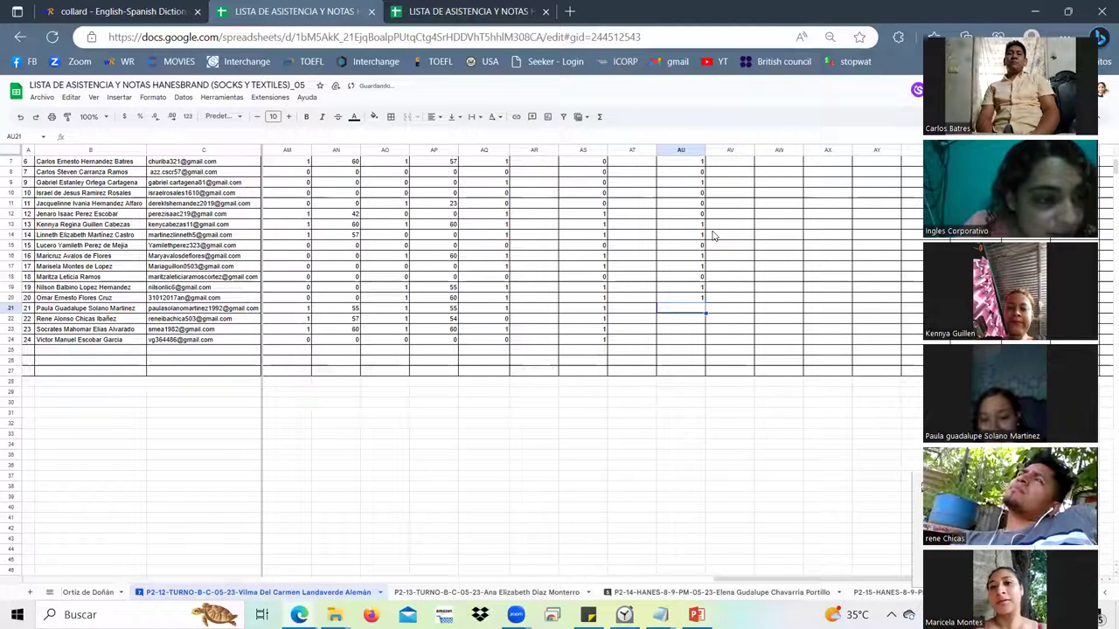
{"action": "type", "text": "1"}
{"action": "key", "text": "Return"}
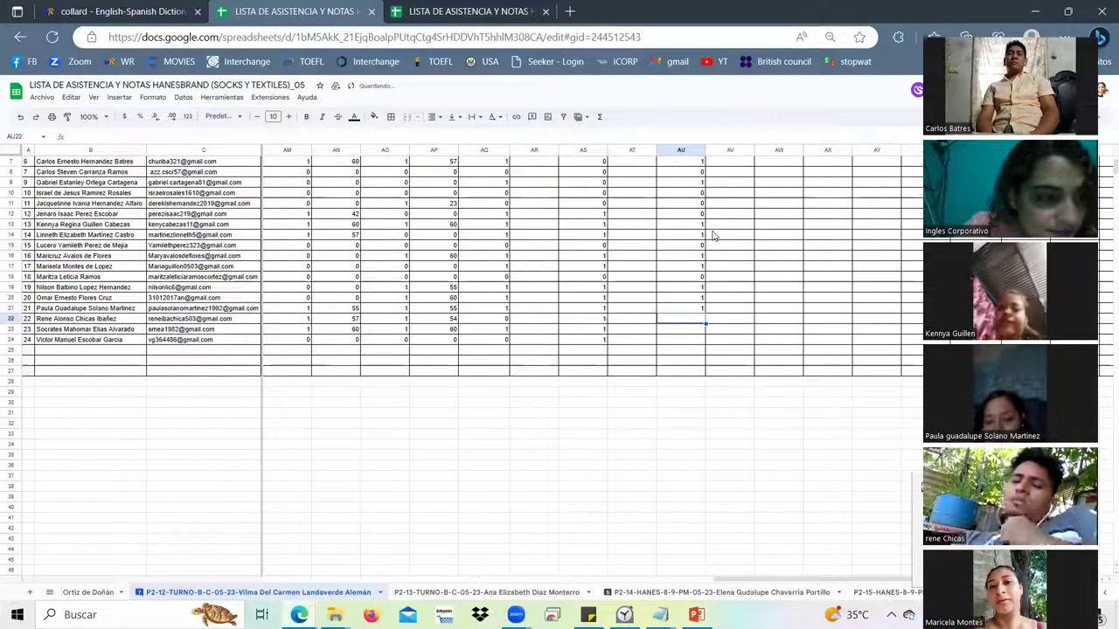
{"action": "type", "text": "1"}
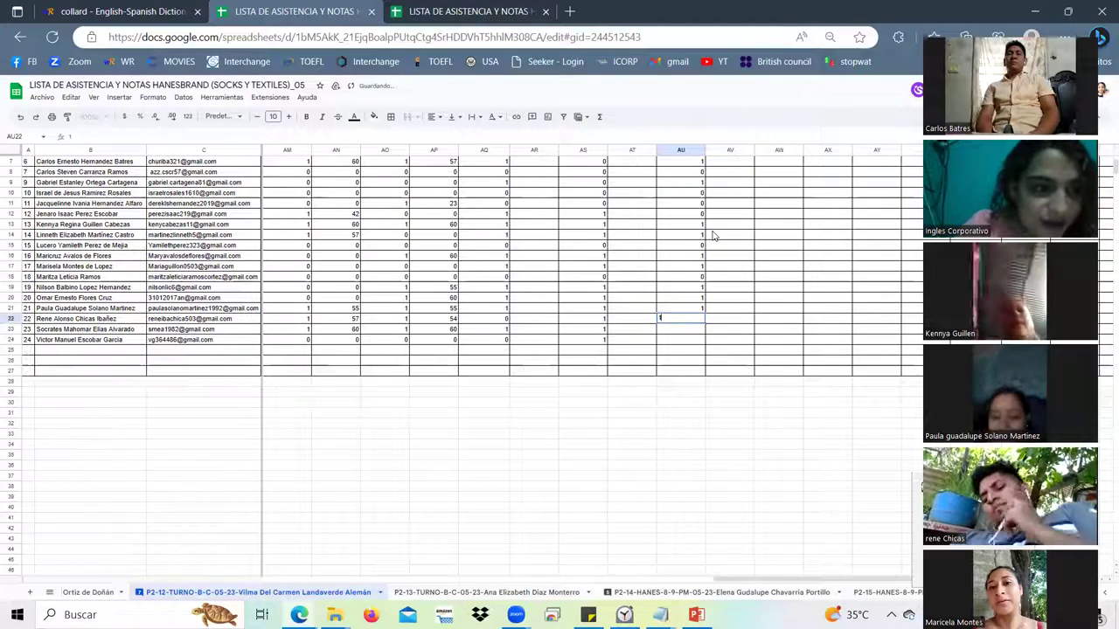
{"action": "key", "text": "Return"}
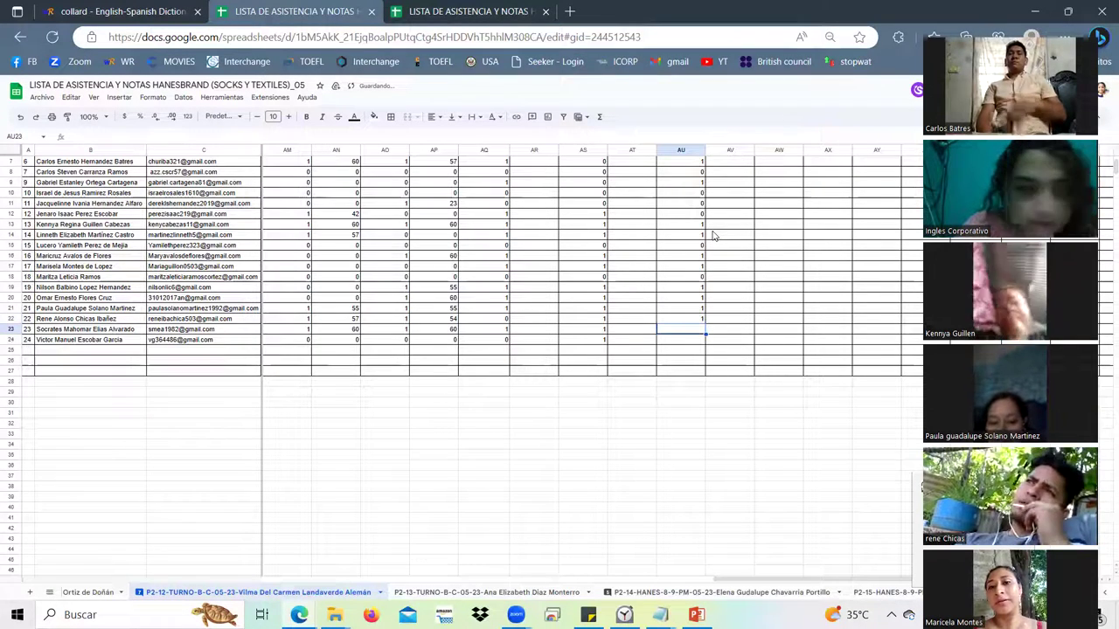
Step: Complete the Viernes 16 attendance for the last two participants with 0 in AU23 and 1 in AU24
{"action": "type", "text": "0"}
{"action": "key", "text": "Return"}
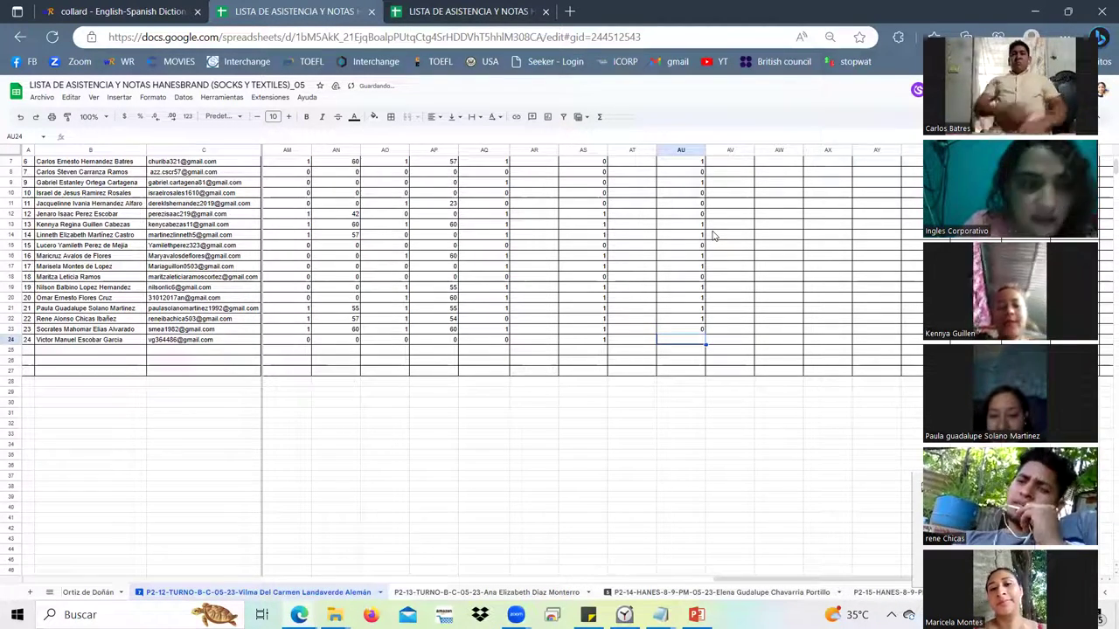
{"action": "type", "text": "1"}
{"action": "key", "text": "Return"}
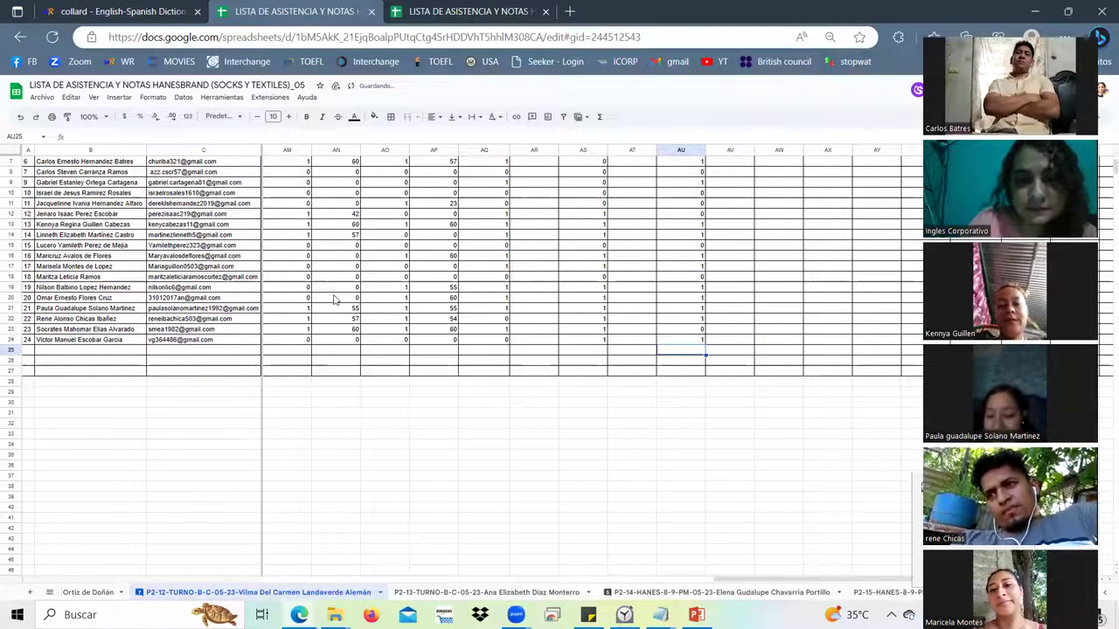
{"action": "left_click", "coordinate": [665, 424]}
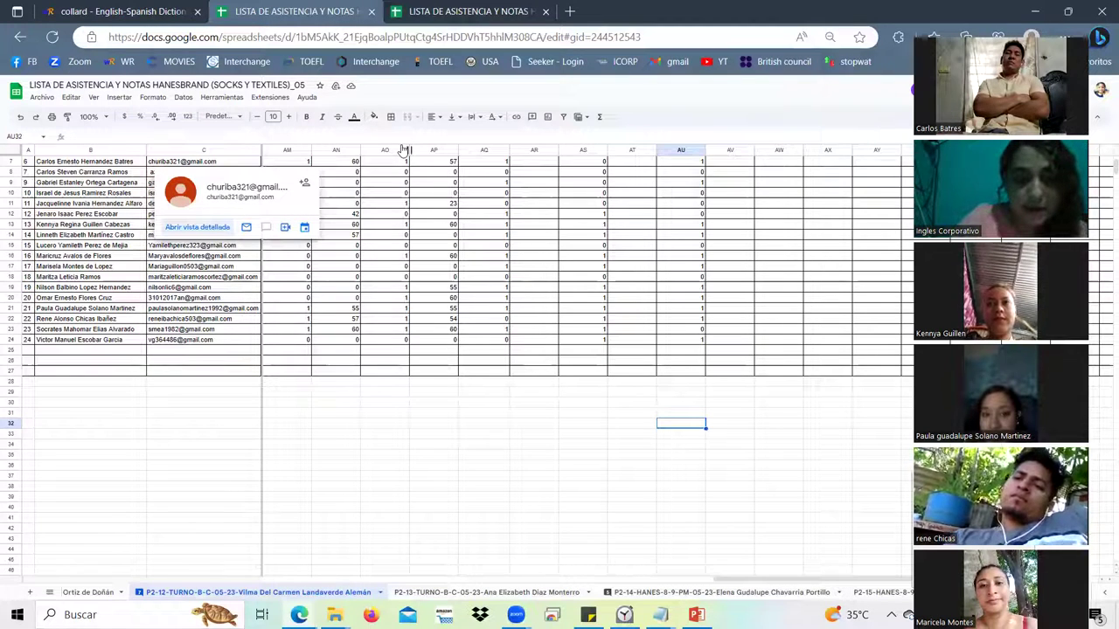
Step: Open "Complete the following exercise" from the Documents folder in Word and place the cursor in the empty blank before (insist)
{"action": "key", "text": "super+d"}
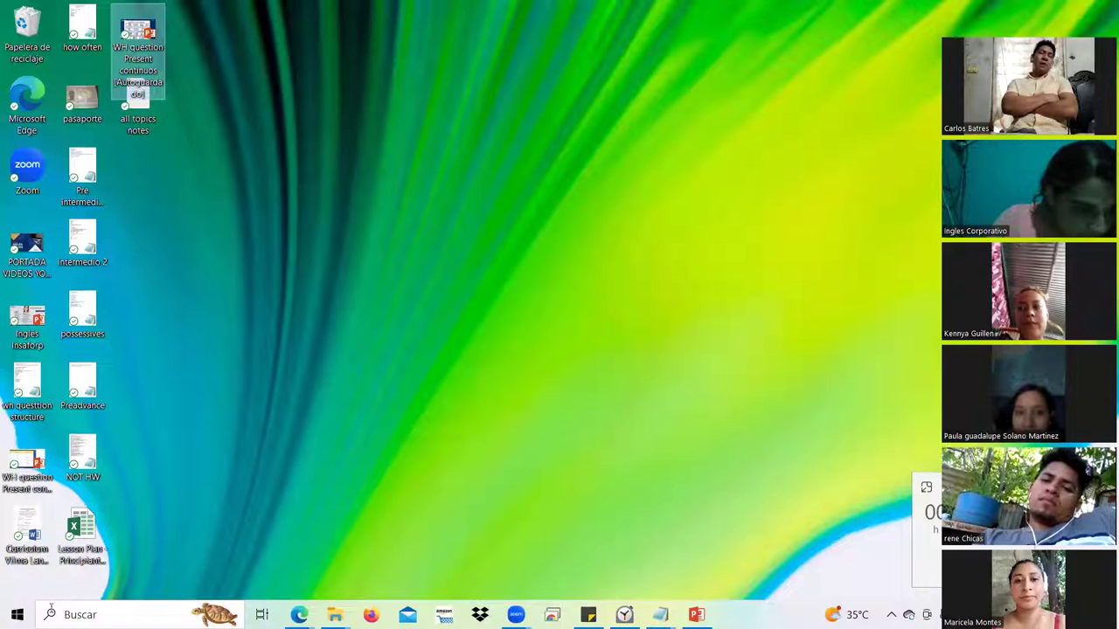
{"action": "left_click", "coordinate": [335, 615]}
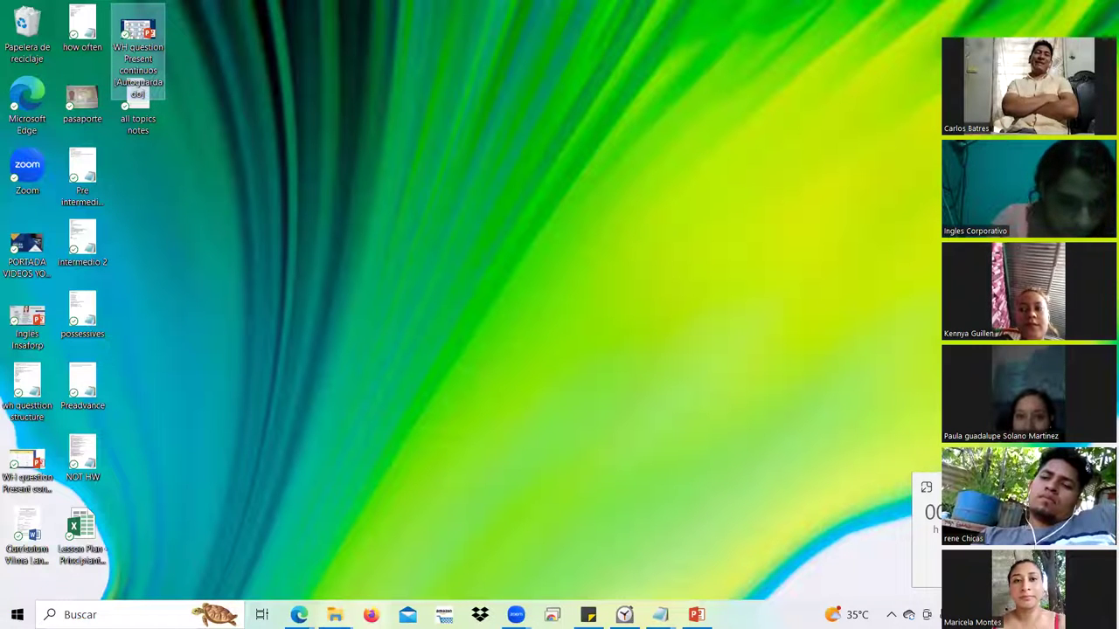
{"action": "left_click", "coordinate": [361, 544]}
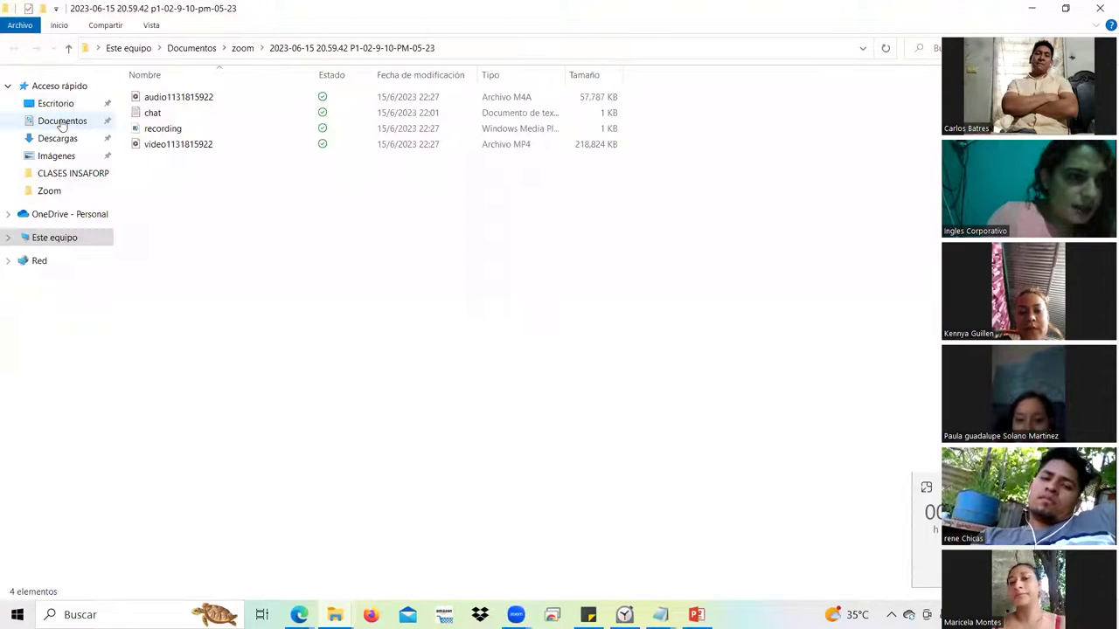
{"action": "left_click", "coordinate": [90, 120]}
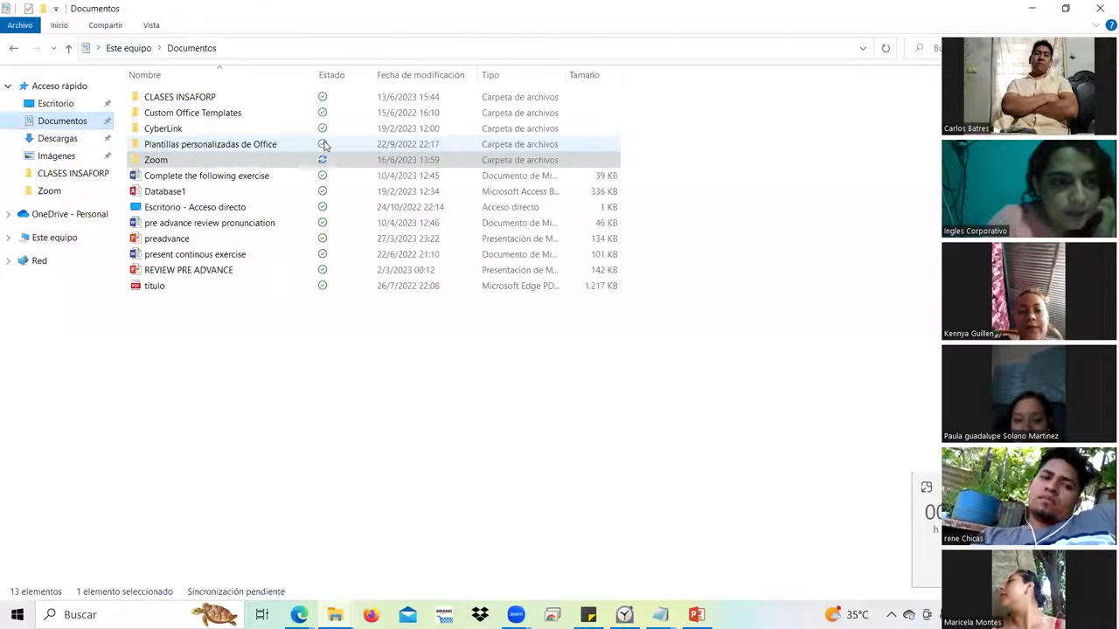
{"action": "double_click", "coordinate": [234, 176]}
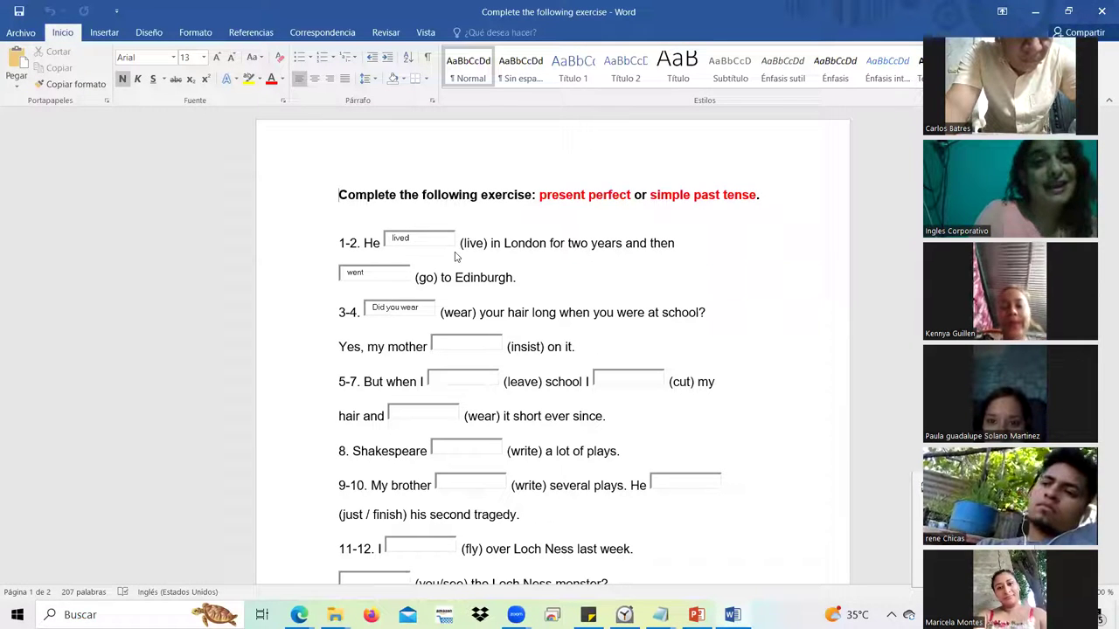
{"action": "left_click", "coordinate": [459, 306]}
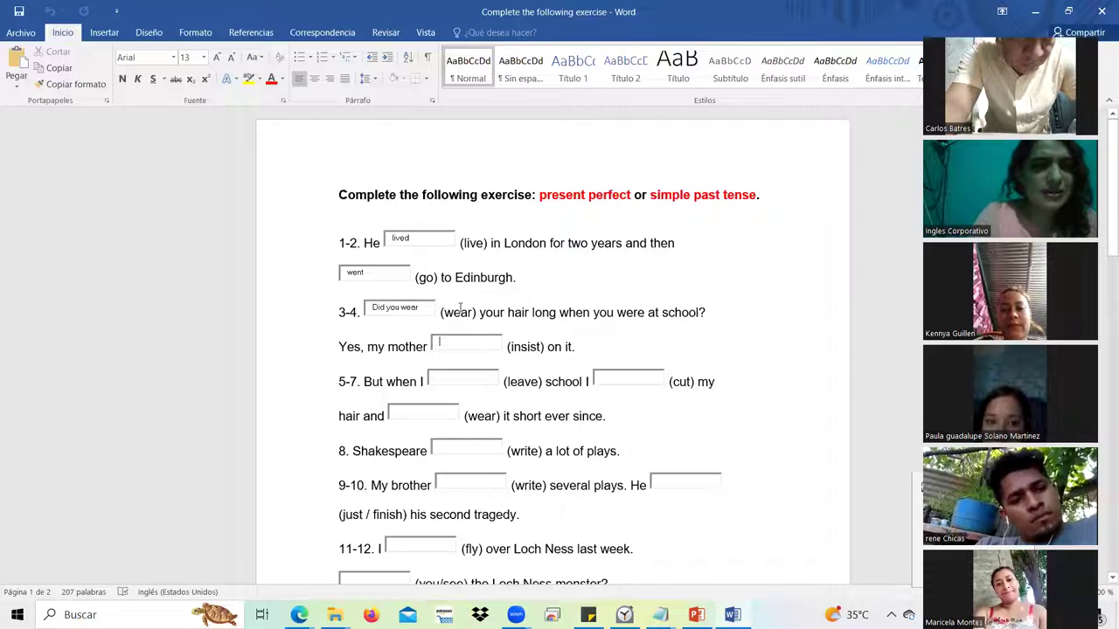
{"action": "key", "text": "alt+shift"}
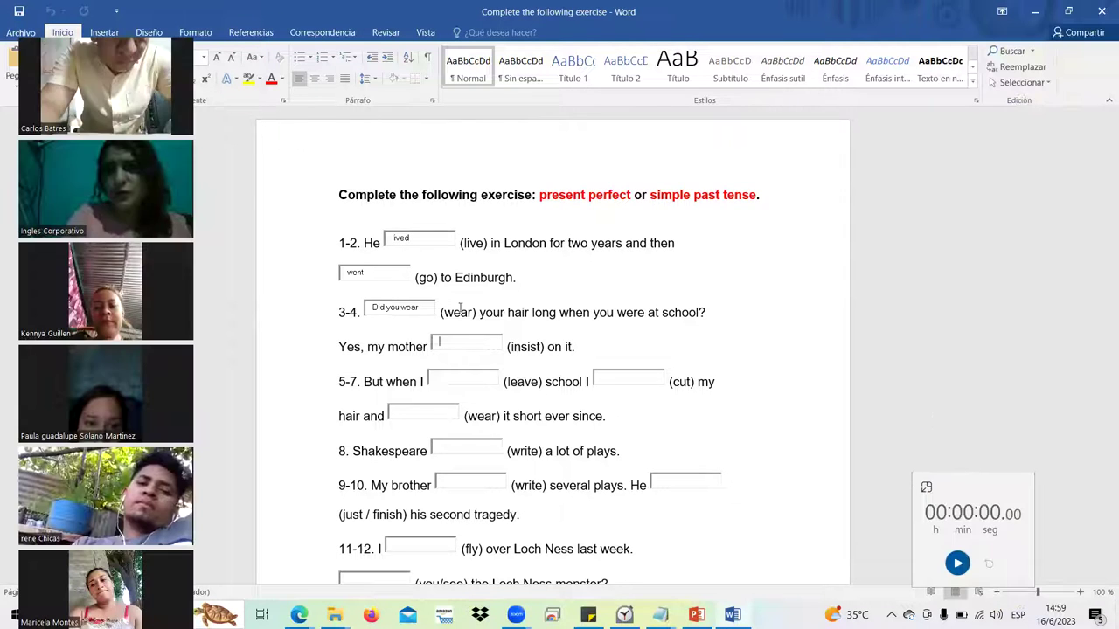
Step: Open "present continous exercise" from the Documents folder in Word and place the cursor at the end of the "is driving her car DRIVE" sentence
{"action": "key", "text": "super+d"}
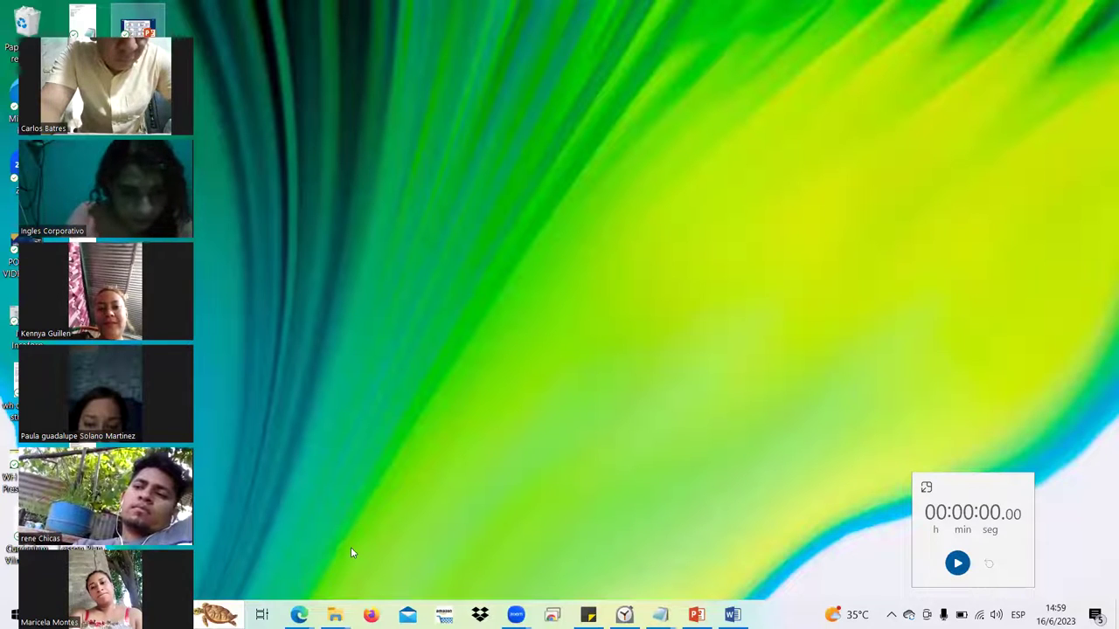
{"action": "left_click", "coordinate": [335, 615]}
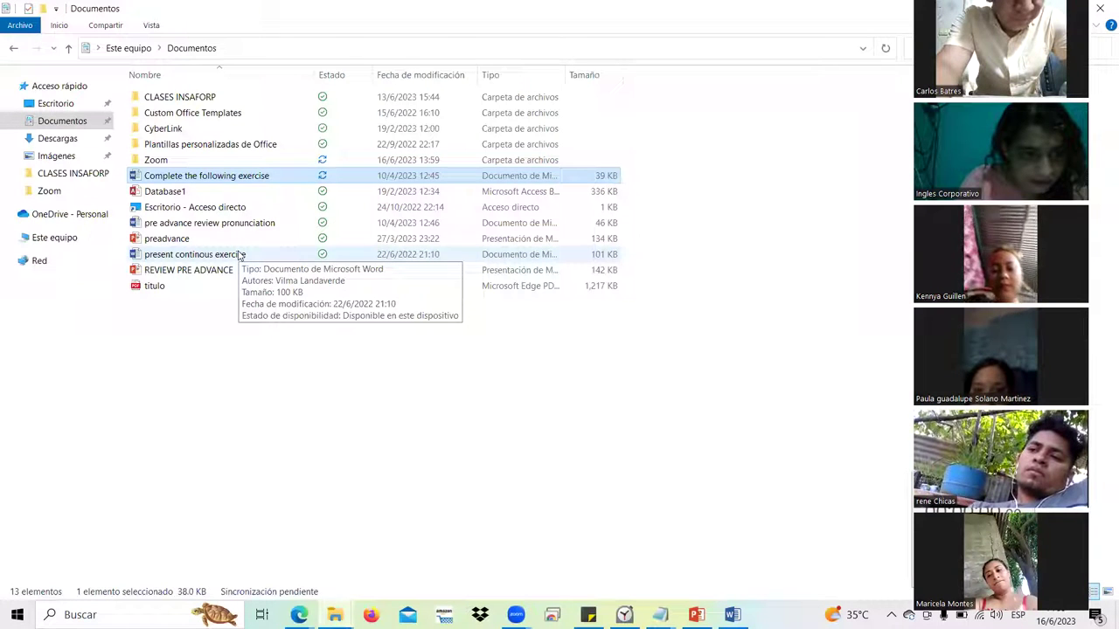
{"action": "double_click", "coordinate": [237, 253]}
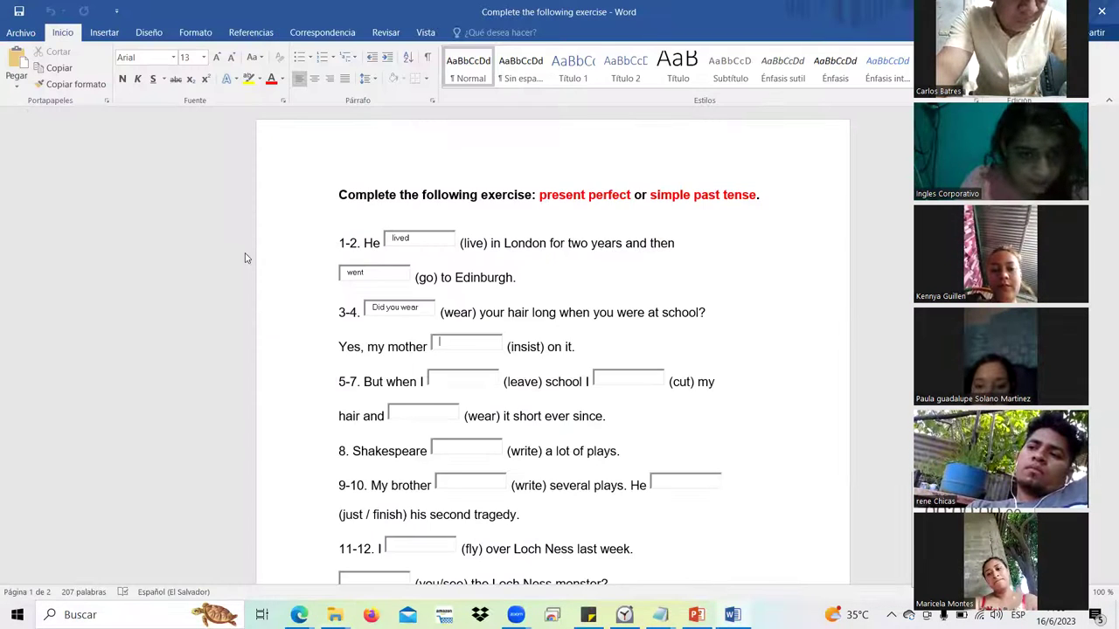
{"action": "left_click", "coordinate": [486, 334]}
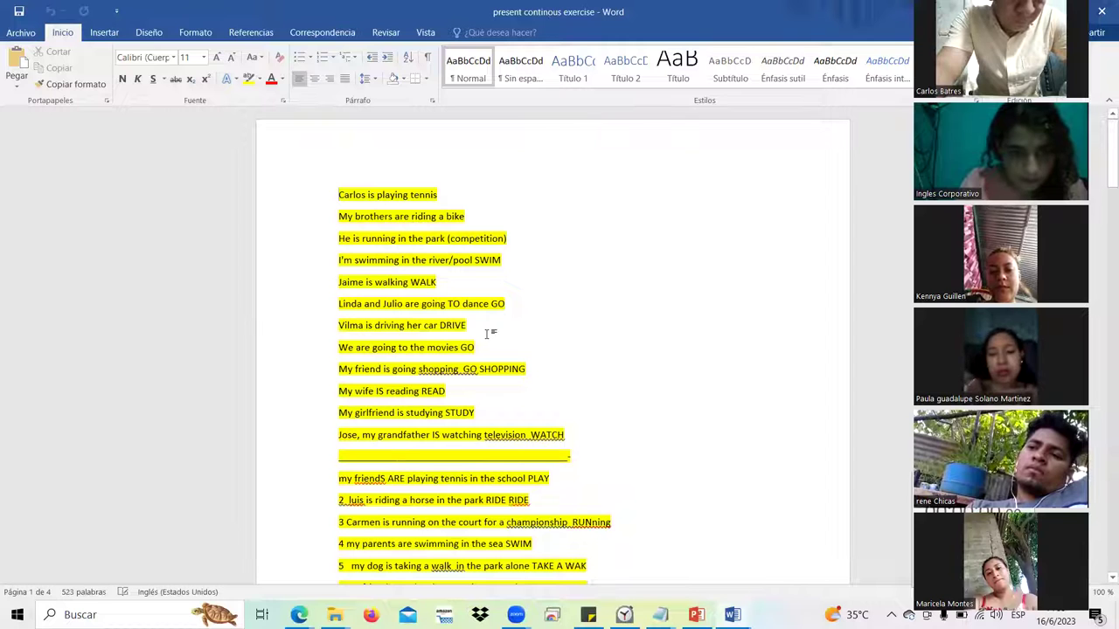
Step: Look over the highlighted example sentences and briefly select the whole "is driving her car DRIVE" sentence to point it out
{"action": "scroll", "coordinate": [488, 334], "scroll_direction": "down", "scroll_amount": 5}
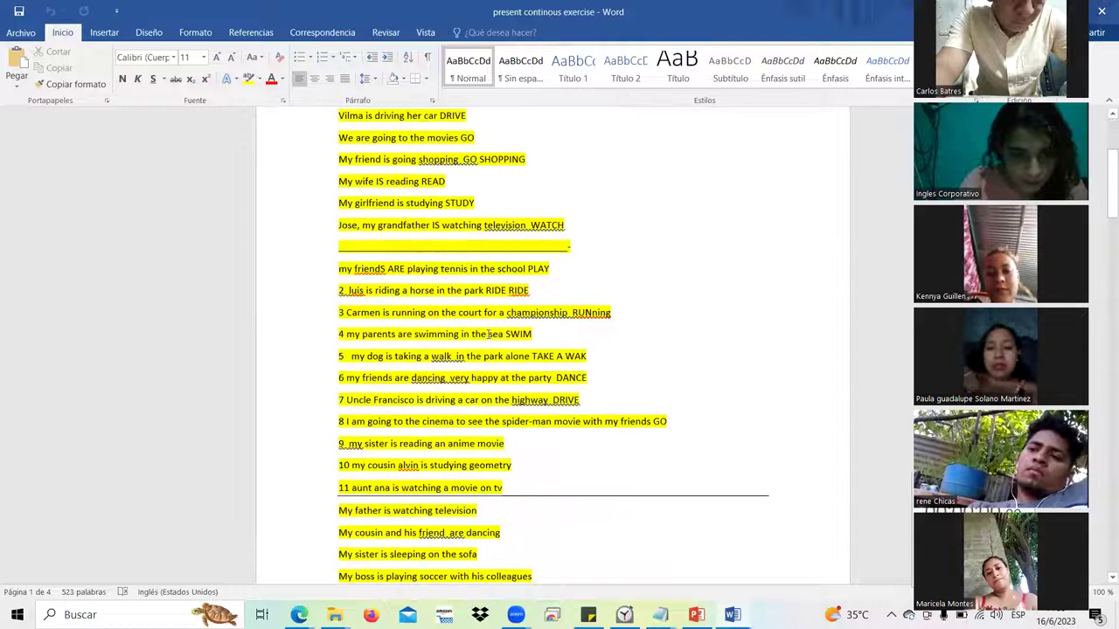
{"action": "scroll", "coordinate": [481, 341], "scroll_direction": "down", "scroll_amount": 1}
{"action": "scroll", "coordinate": [475, 350], "scroll_direction": "up", "scroll_amount": 2}
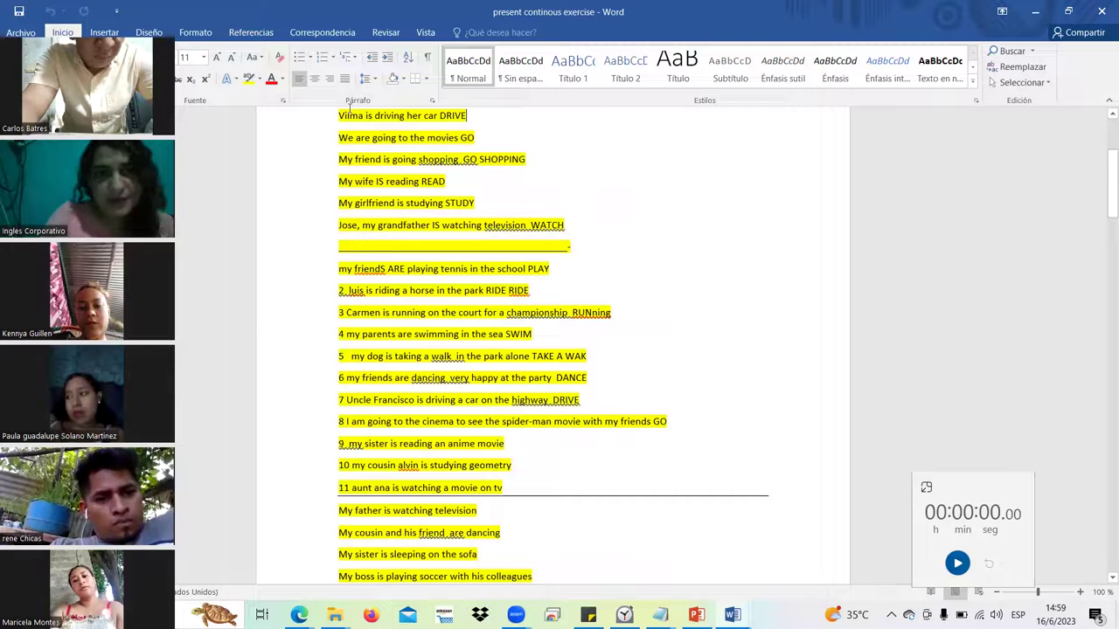
{"action": "left_click_drag", "start_coordinate": [350, 111], "coordinate": [470, 115]}
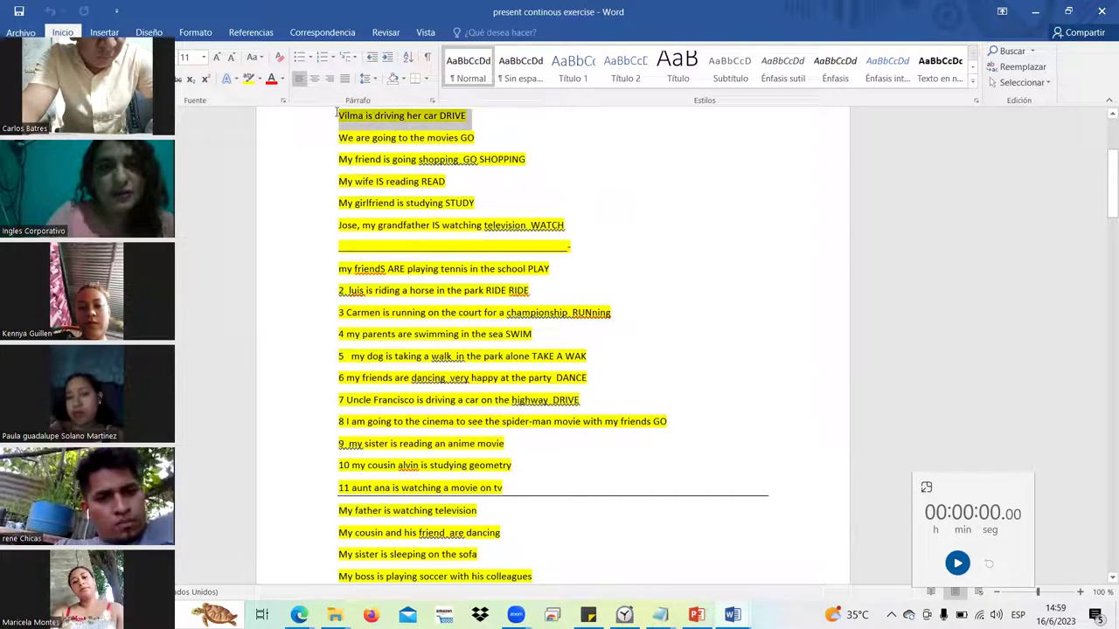
{"action": "left_click", "coordinate": [515, 118]}
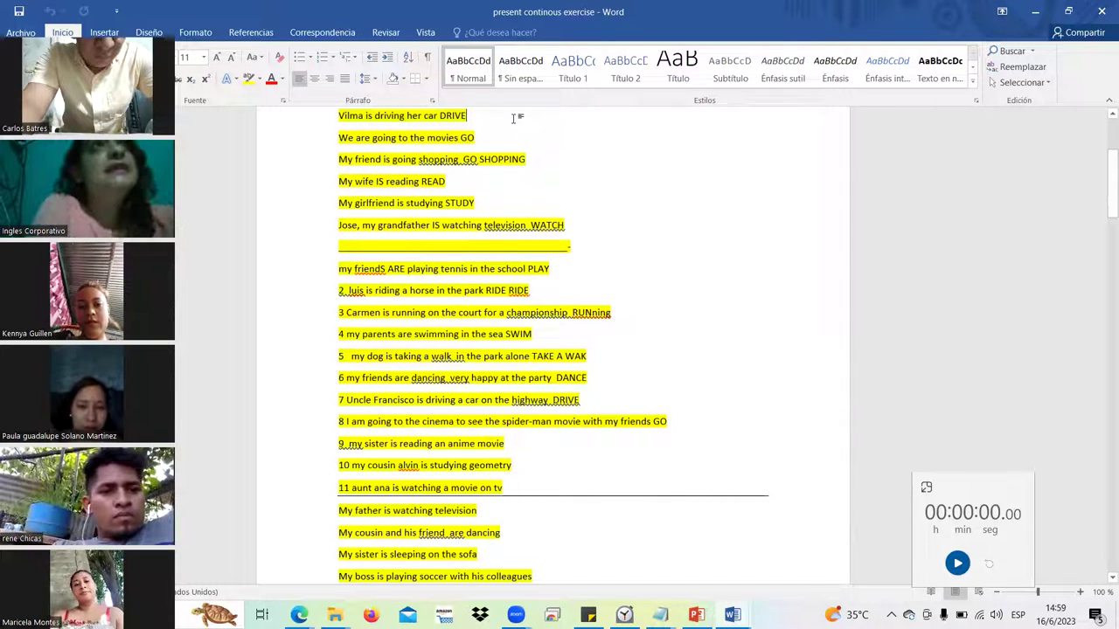